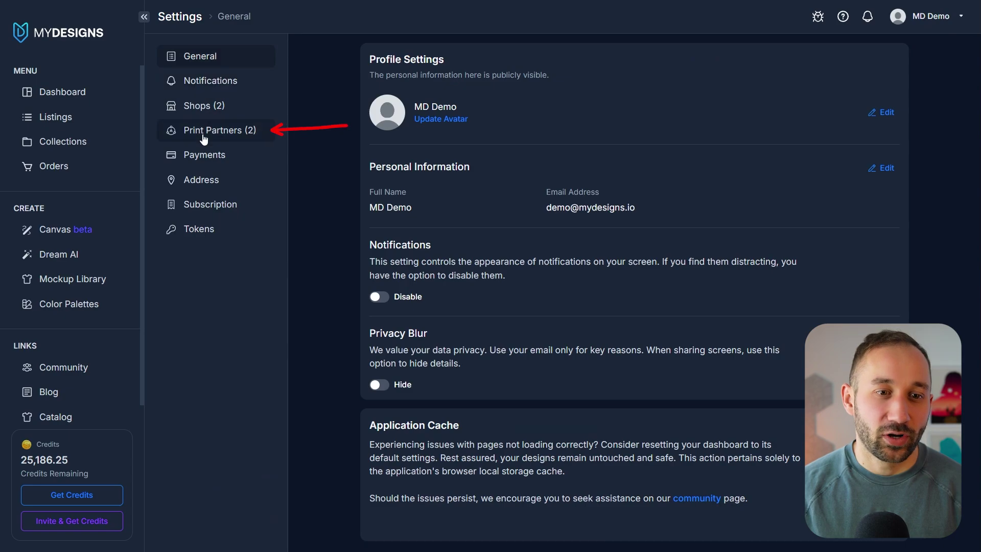
Open the print partner settings and start connecting a Printify account by launching its authorization
click(251, 134)
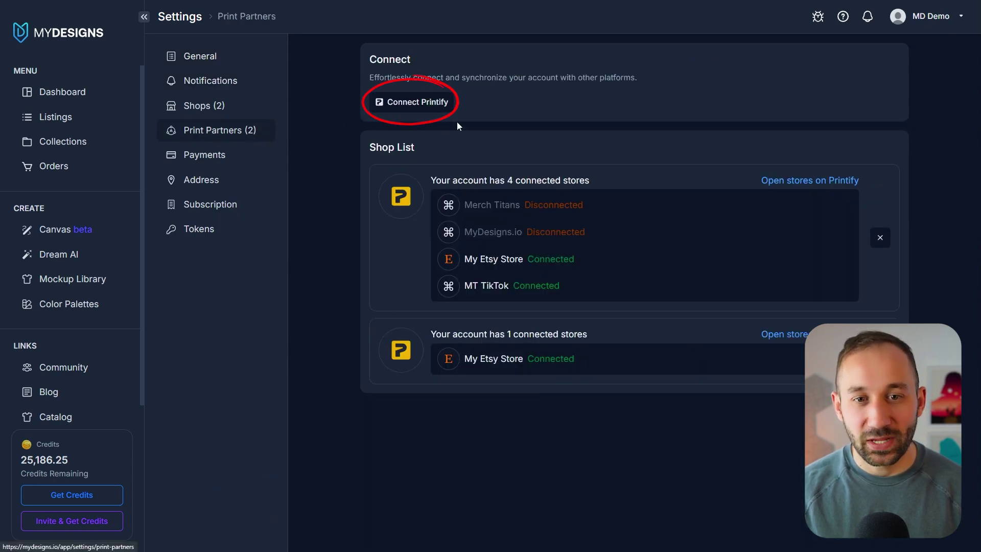
click(427, 106)
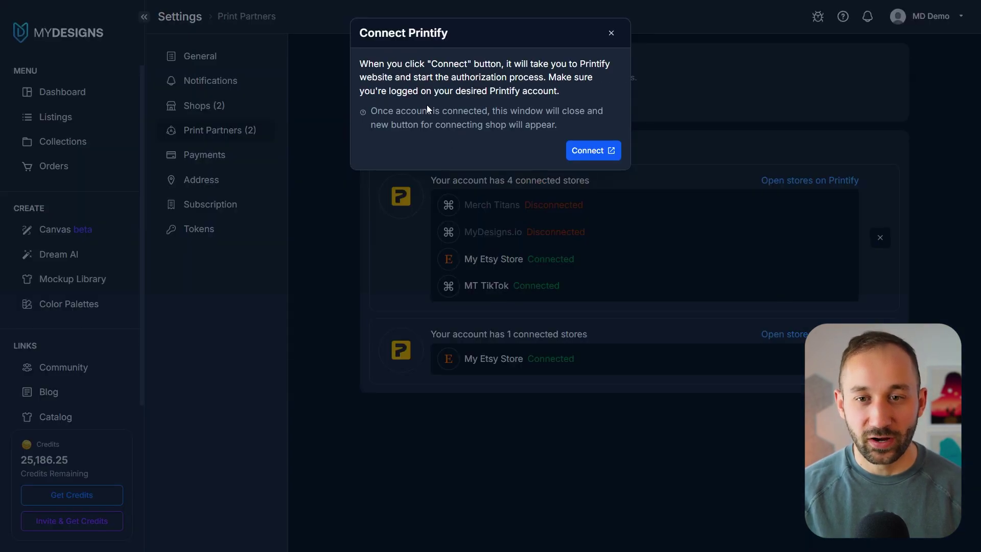
click(598, 149)
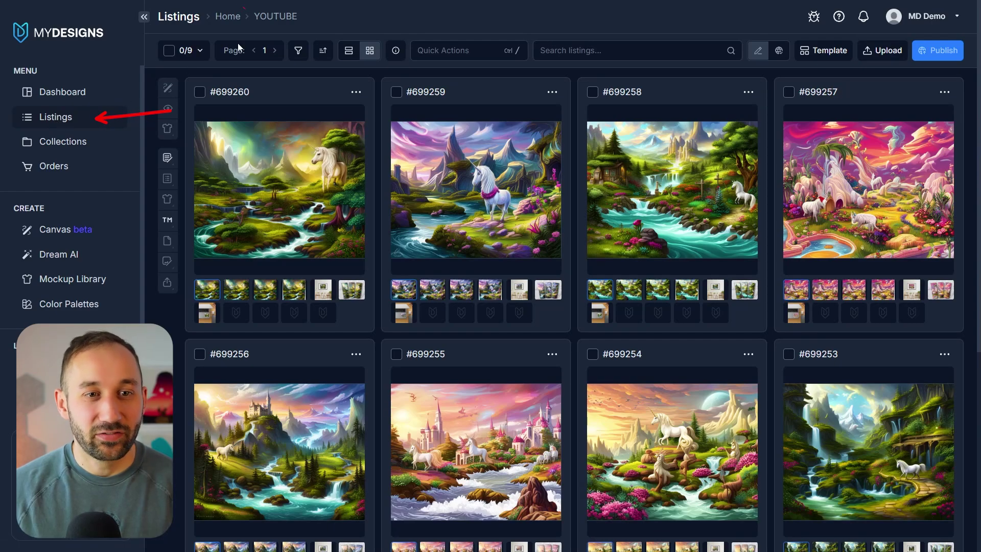
Create a folder inside YOUTUBE named with the creator's first name plus "Printify", using the Default Template, and open it
click(227, 17)
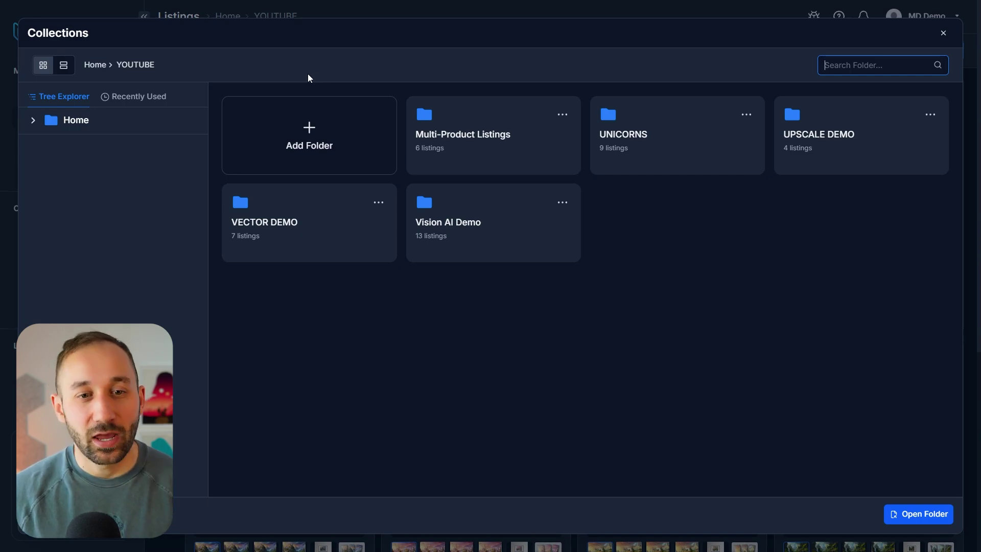
click(317, 131)
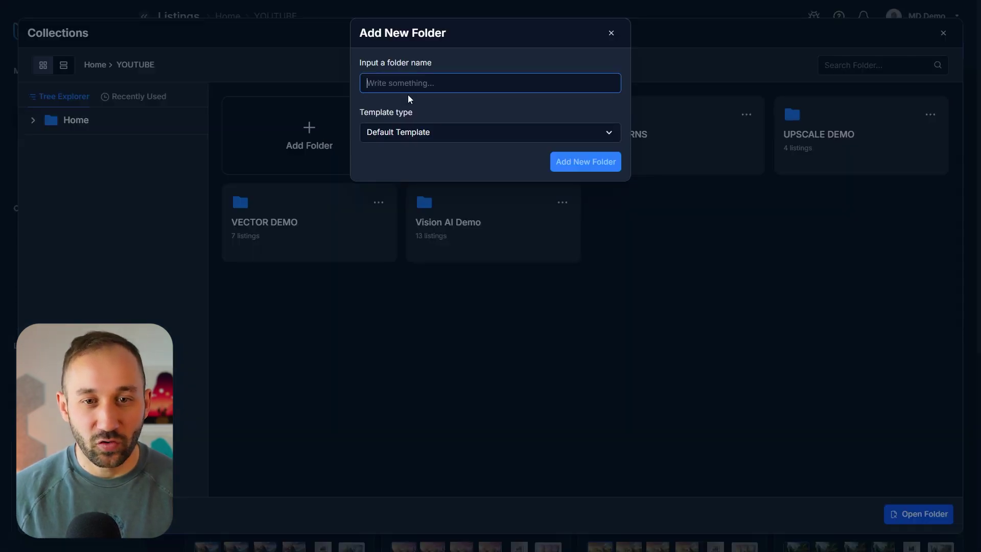
text(Philip Printify)
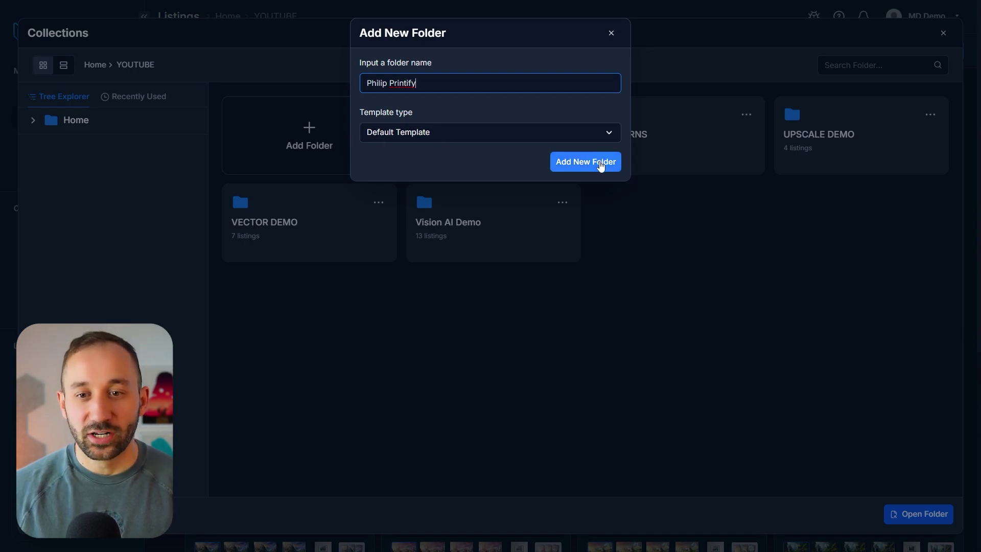
click(601, 164)
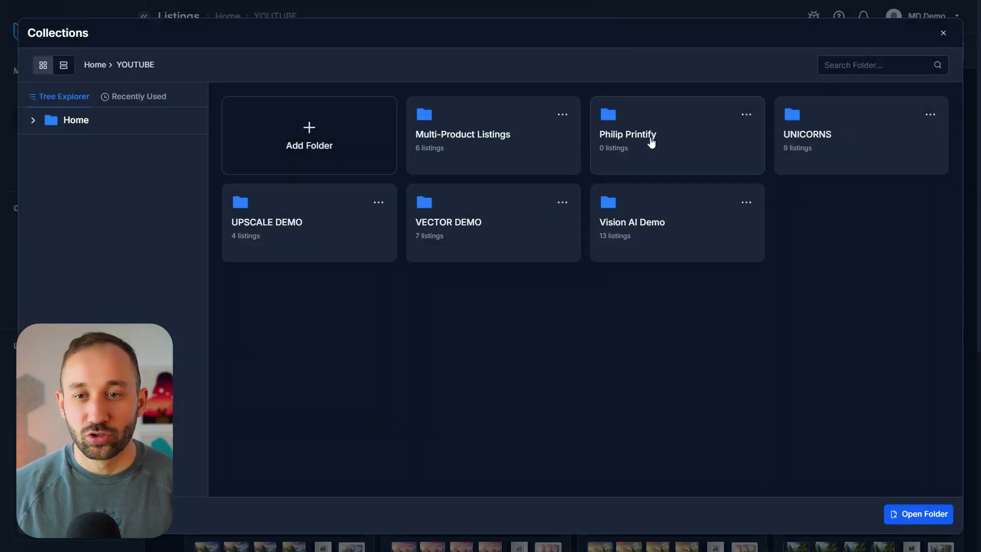
click(667, 138)
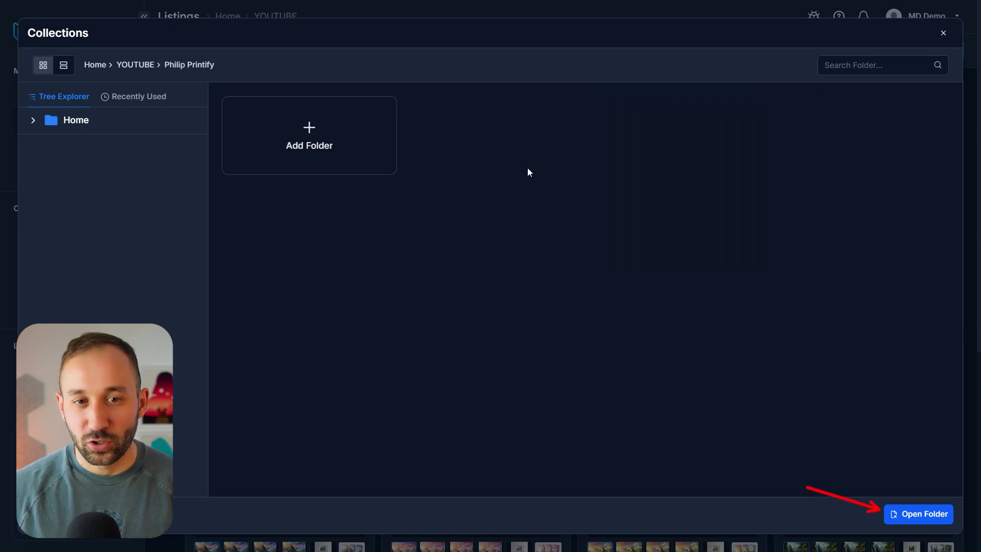
click(910, 517)
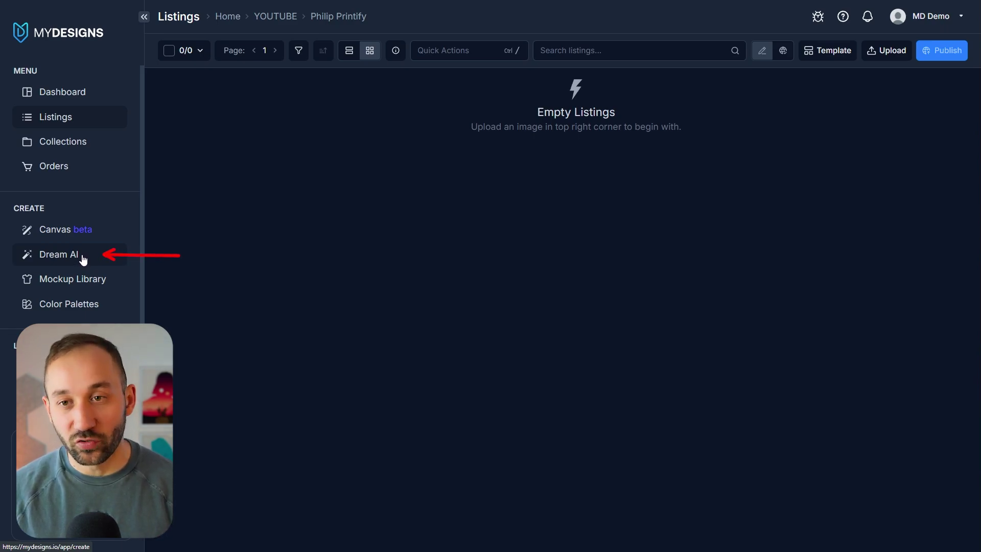
Upload all the US state design PNG artboards into the empty folder as main files
click(883, 54)
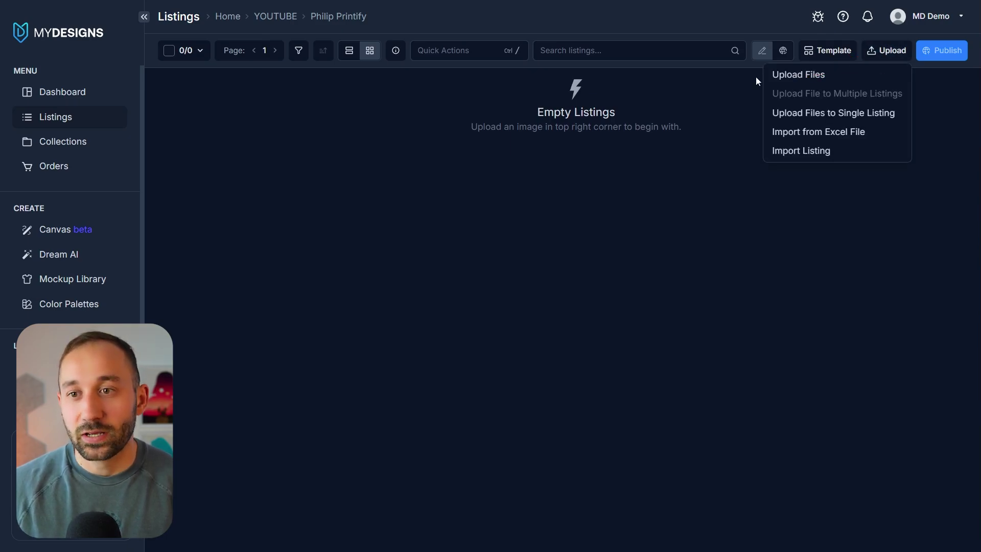
click(875, 75)
drag(875, 75, 488, 153)
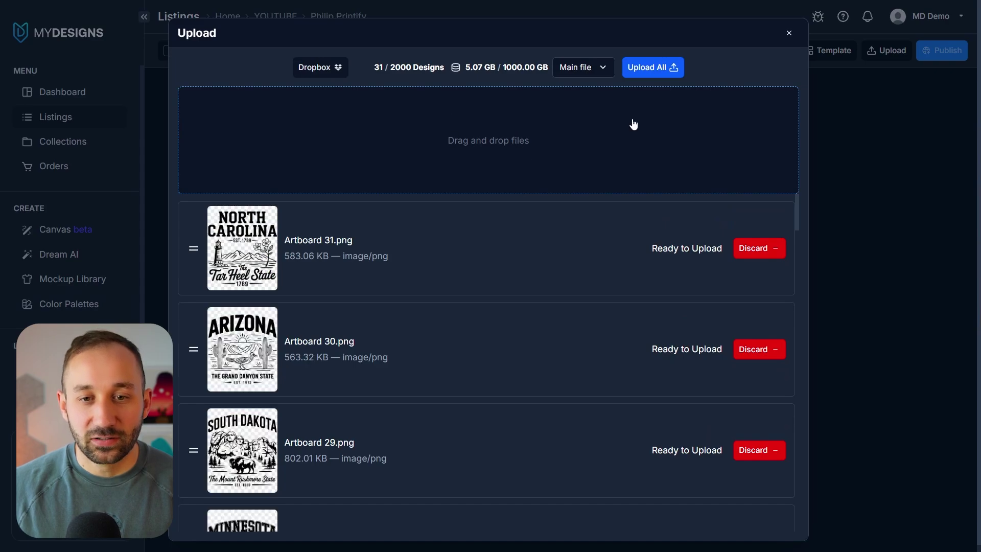
click(657, 66)
click(515, 120)
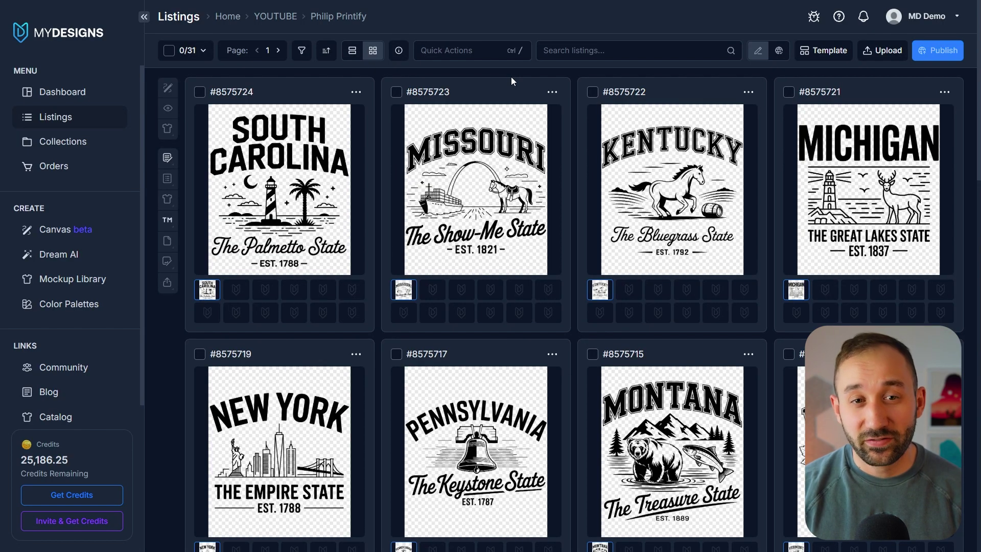
Look through the uploaded design listings in both grid view and list view
scroll(537, 142, down, 4)
scroll(536, 147, down, 4)
scroll(495, 226, up, 8)
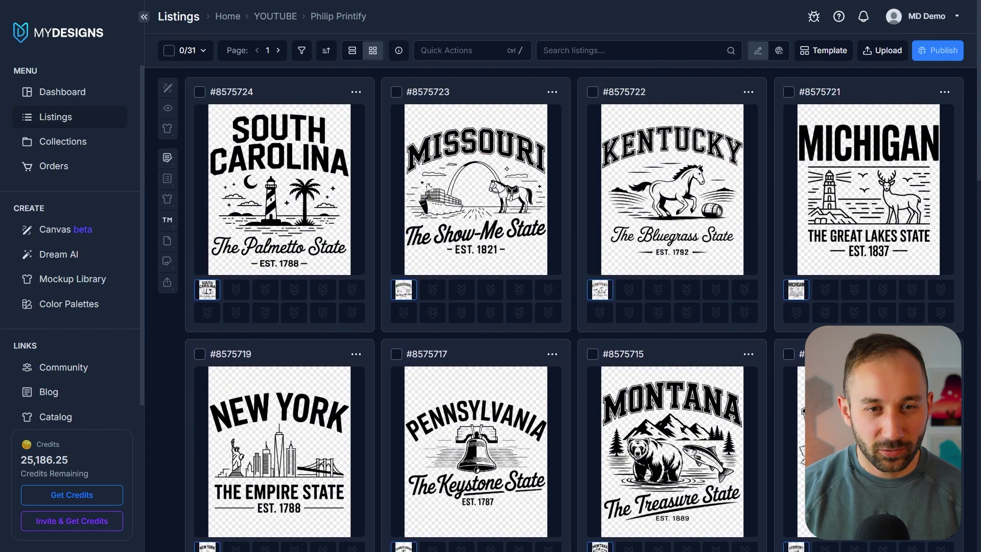
click(349, 54)
scroll(365, 227, down, 1)
scroll(366, 227, down, 4)
scroll(368, 221, up, 6)
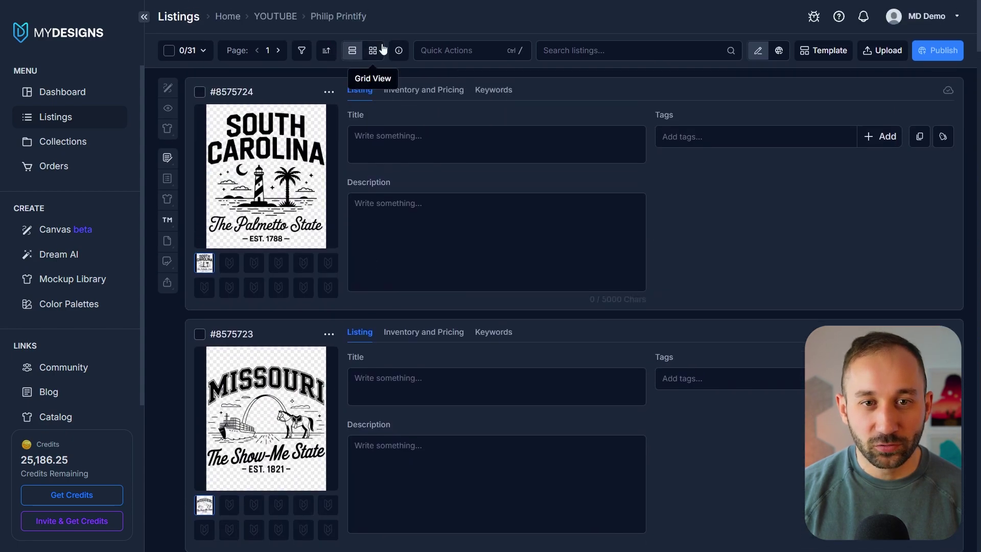
click(375, 50)
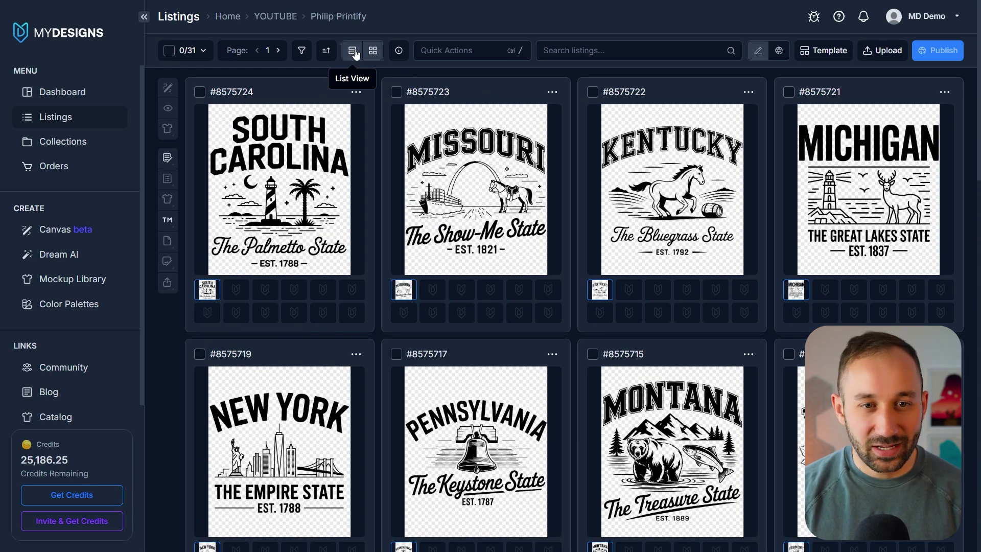
Select all listings in the folder and check the available publishing destinations
click(187, 50)
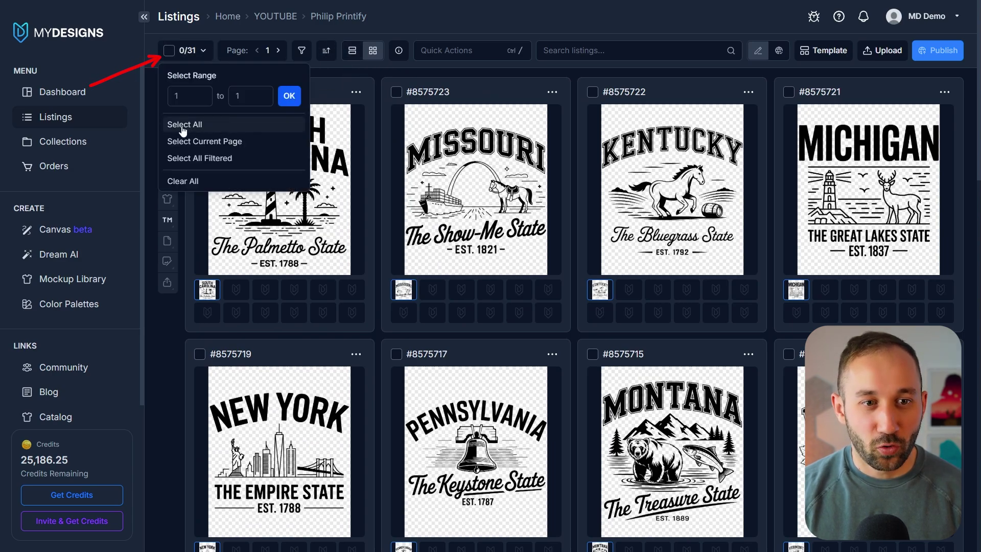
click(221, 126)
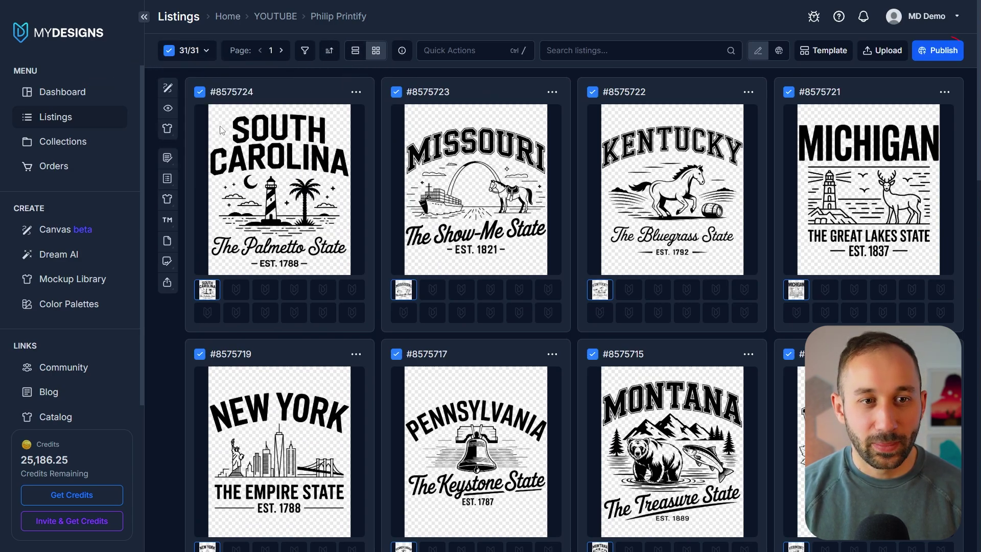
click(940, 51)
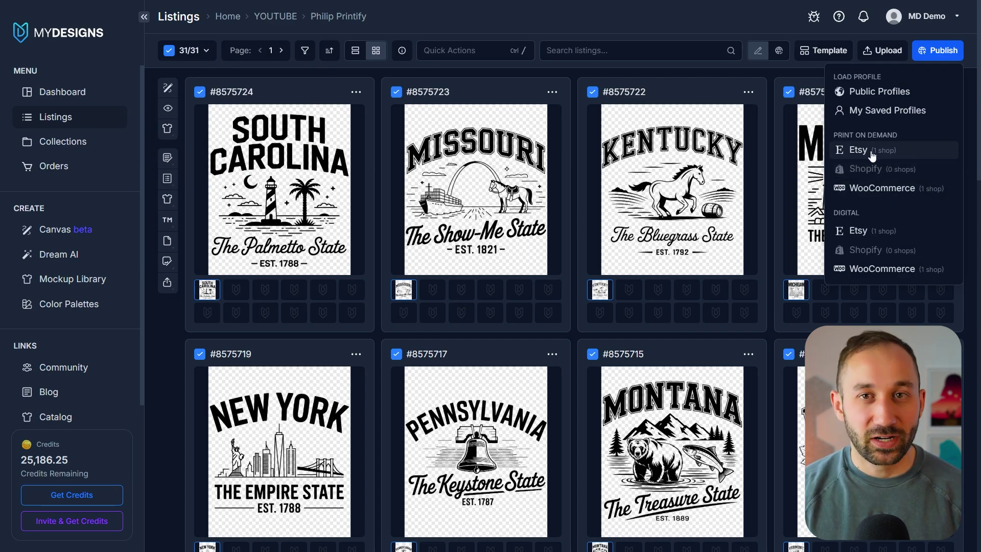
click(637, 29)
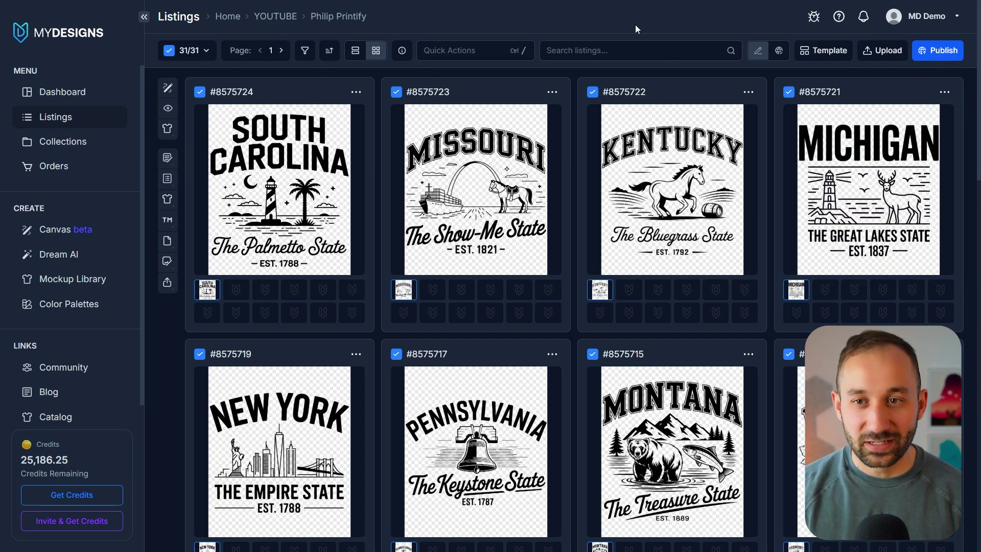
Open the account settings and view the connected shops
click(938, 25)
click(934, 41)
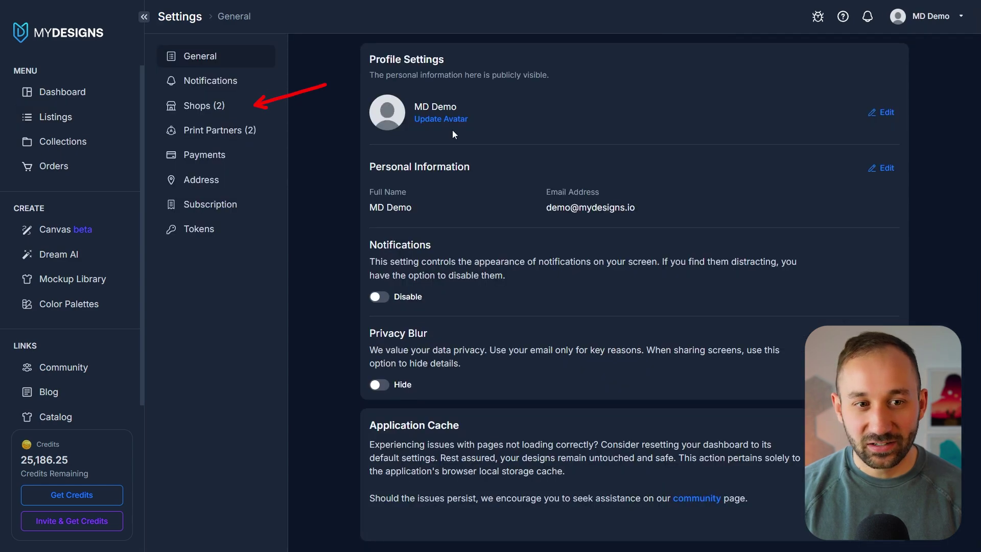
click(203, 105)
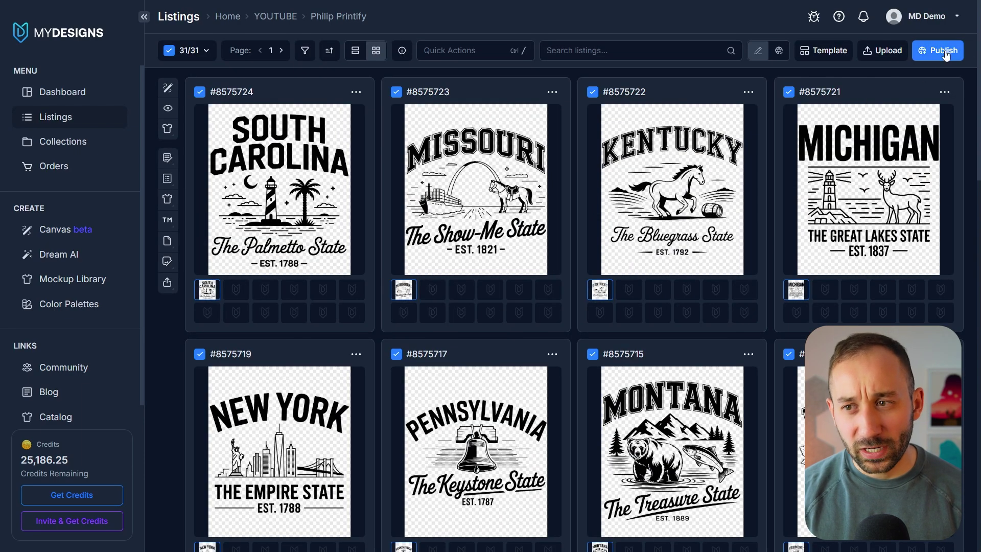
Start publishing the selected listings to Etsy as print-on-demand products
scroll(833, 189, down, 5)
scroll(833, 189, up, 5)
click(943, 52)
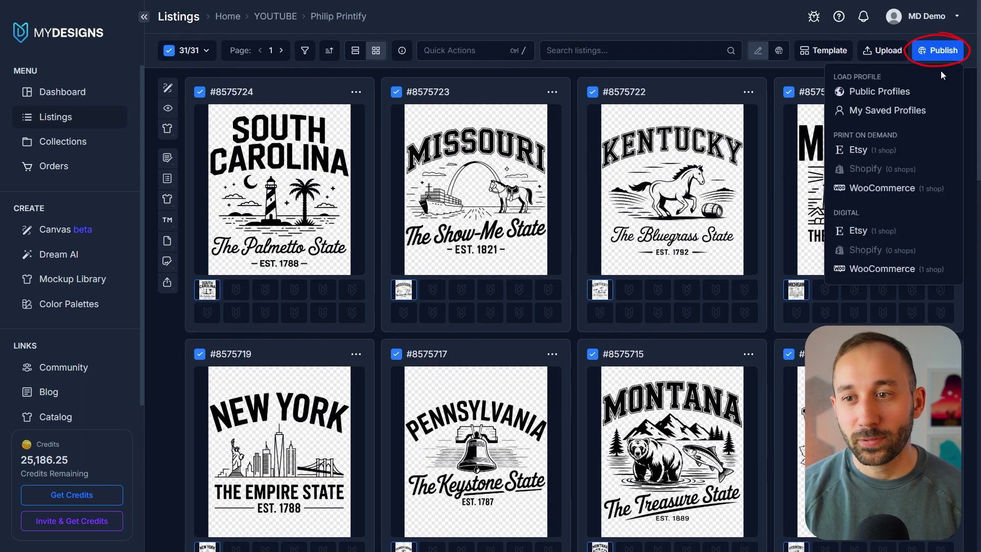
click(889, 153)
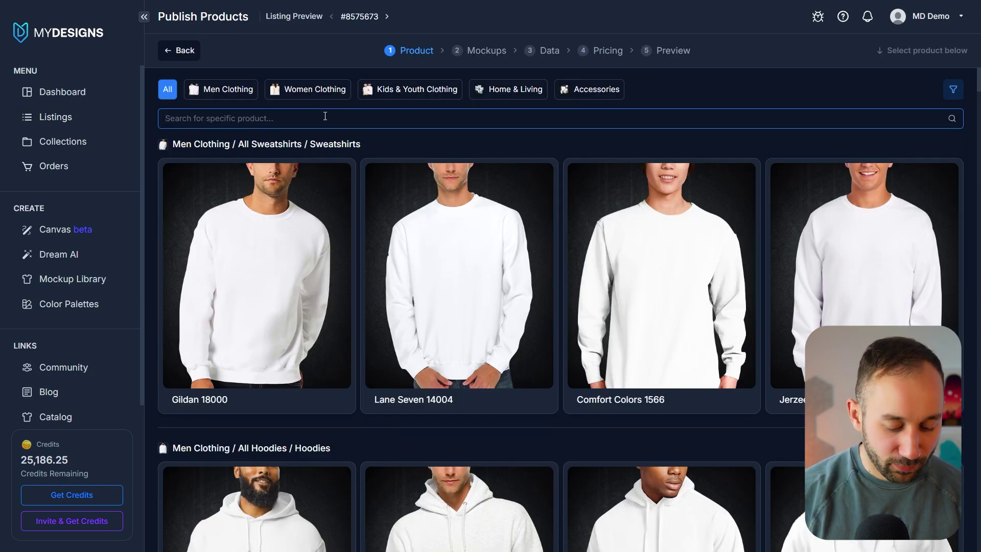
Search the product catalog for 3001 and choose the men's Bella 3001 T-shirt
text(3000)
key(BackSpace)
text(1)
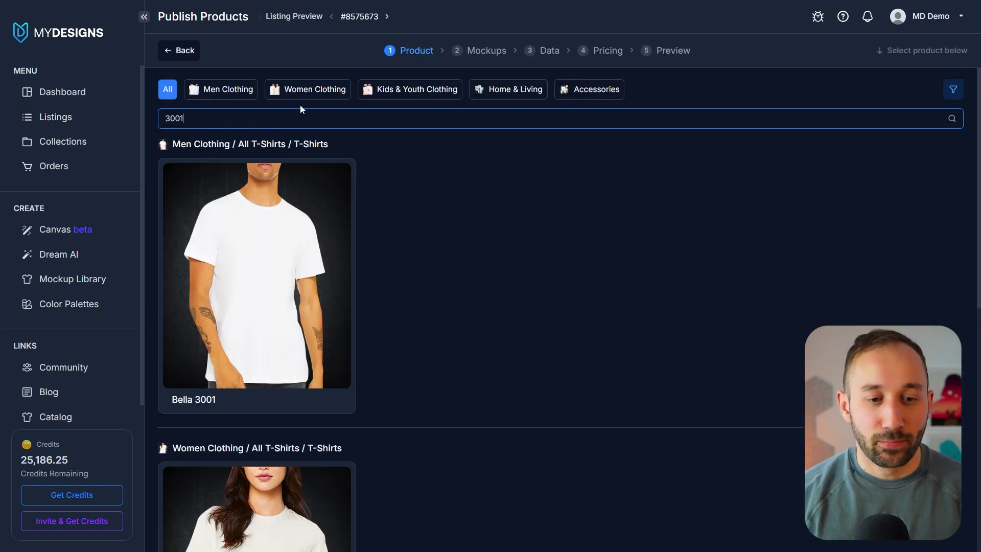
click(273, 297)
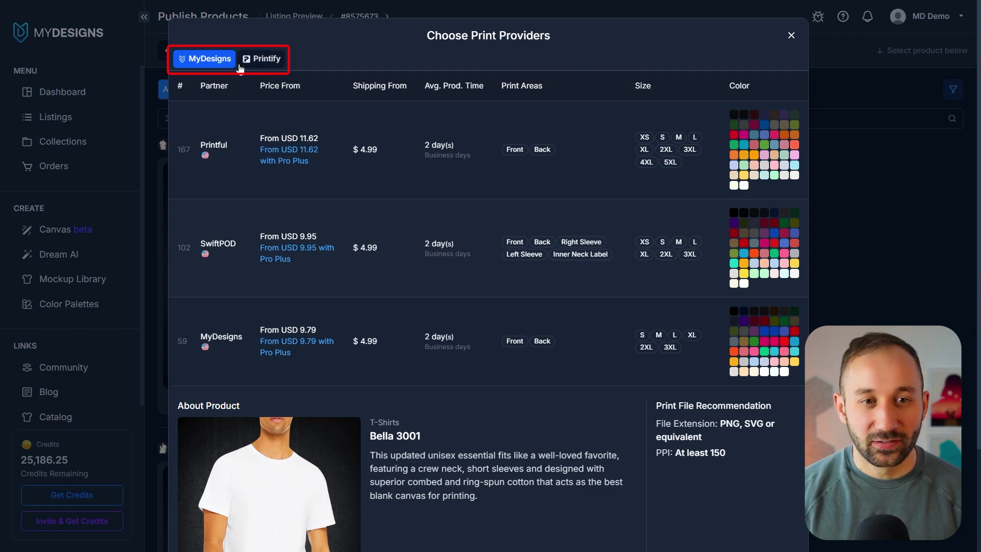
Compare the Printify print providers for the Bella 3001 and choose Monster Digital
click(261, 60)
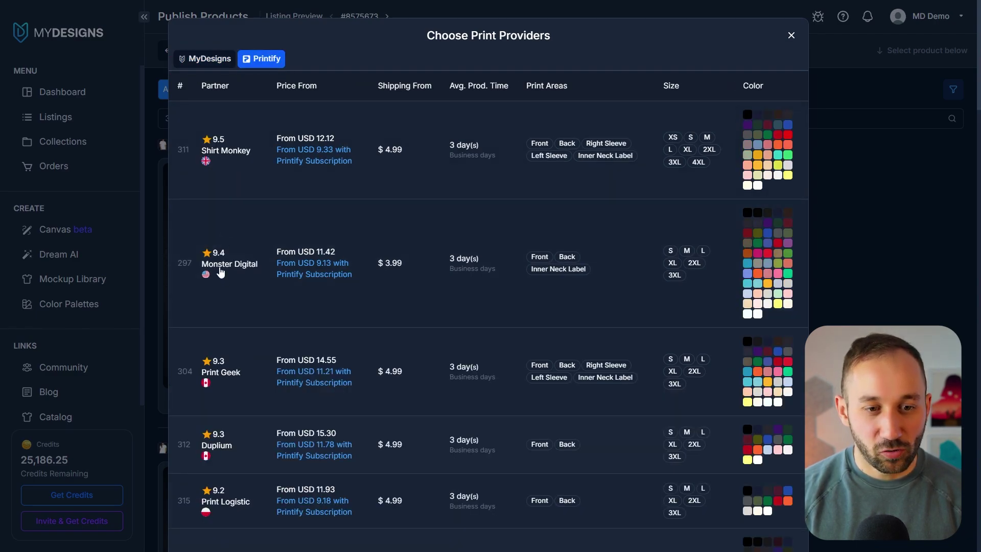
scroll(221, 273, down, 3)
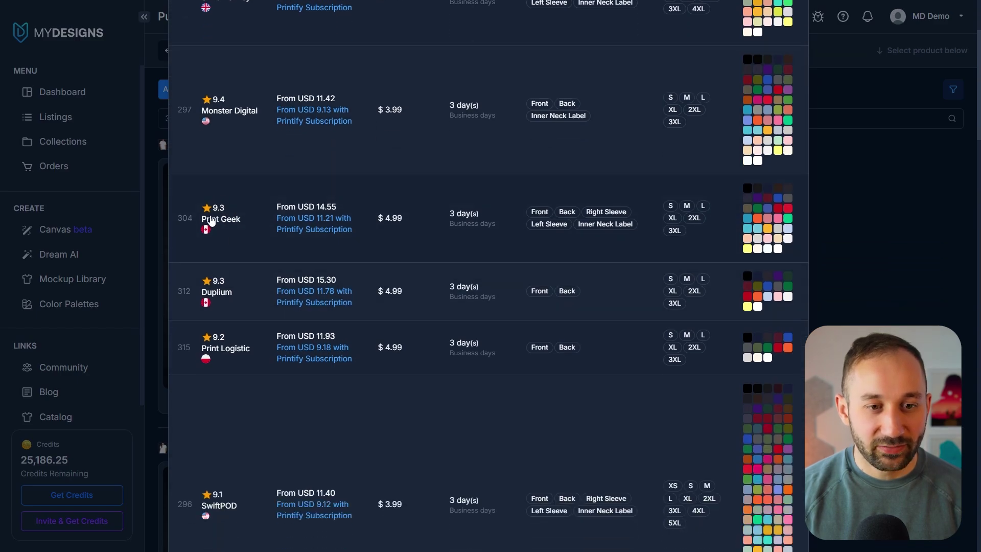
scroll(224, 215, down, 10)
scroll(223, 222, down, 20)
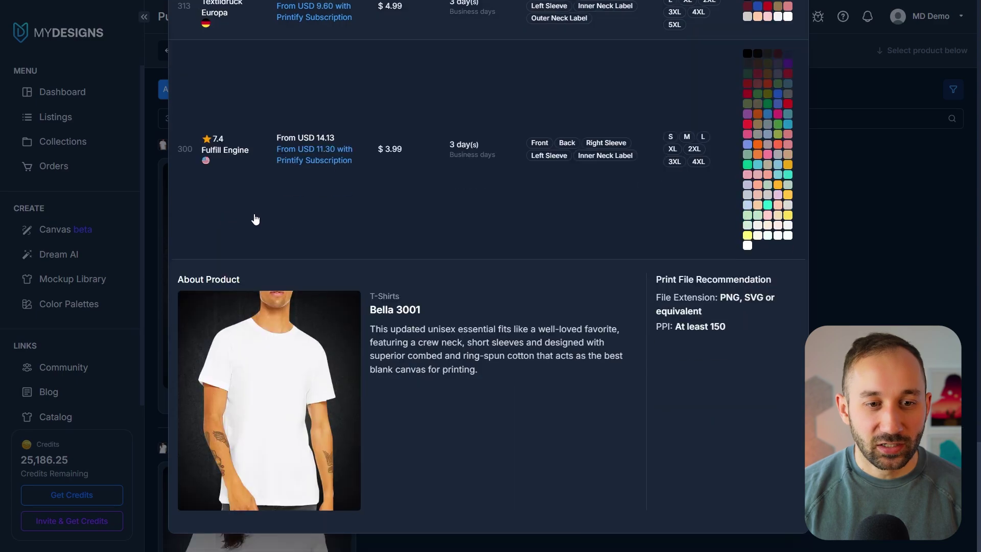
scroll(508, 240, up, 15)
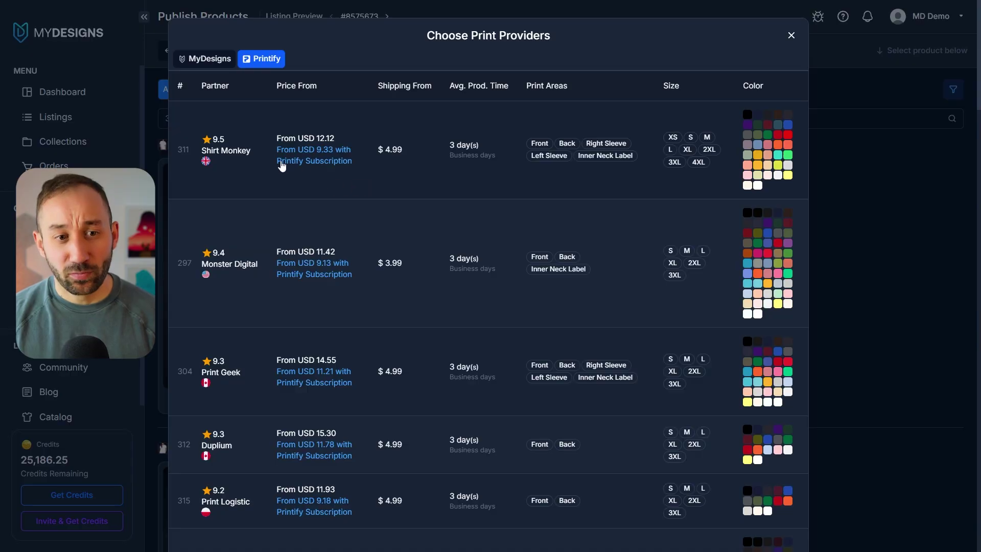
scroll(203, 213, down, 1)
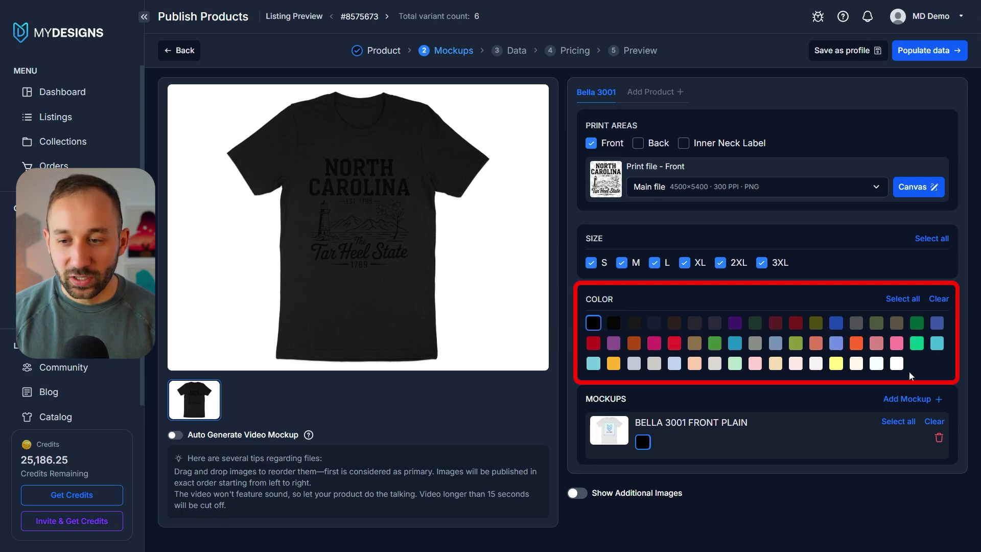
Replace the black shirt color with White, Turquoise, the light gray and the cream color
click(897, 363)
click(594, 323)
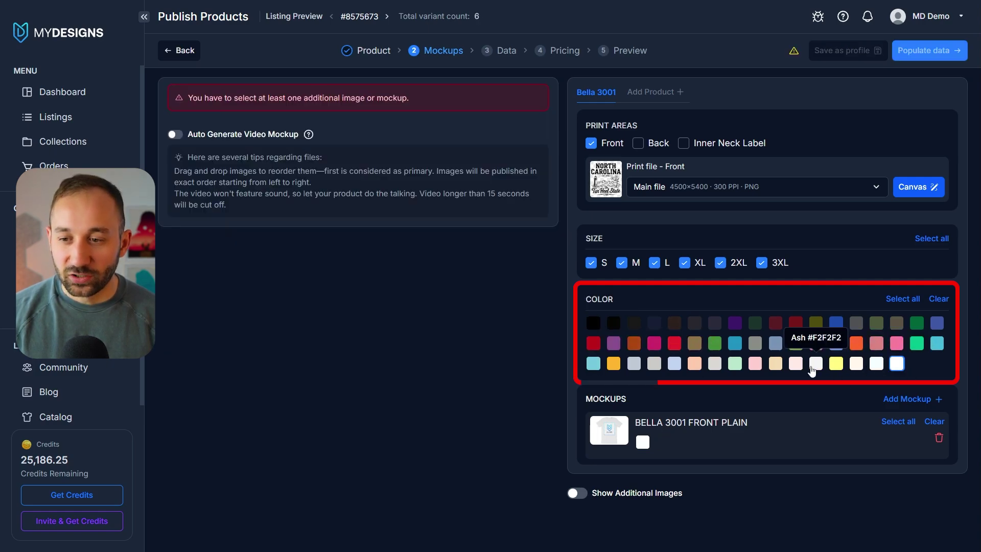
click(593, 362)
click(654, 363)
click(775, 362)
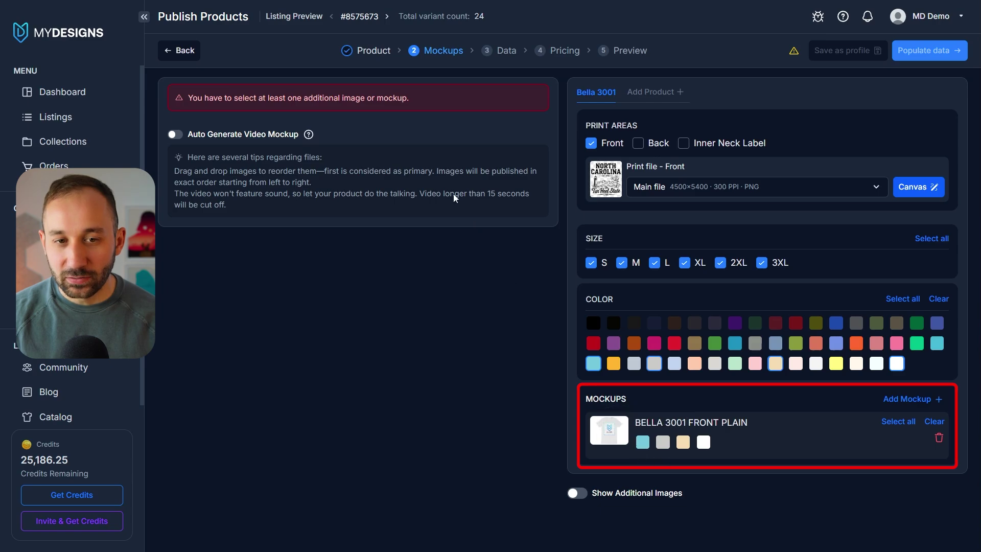
Add BELLA 3001 FRONT PLAIN mockups for the Turquoise, light gray, cream and White shirts
click(643, 440)
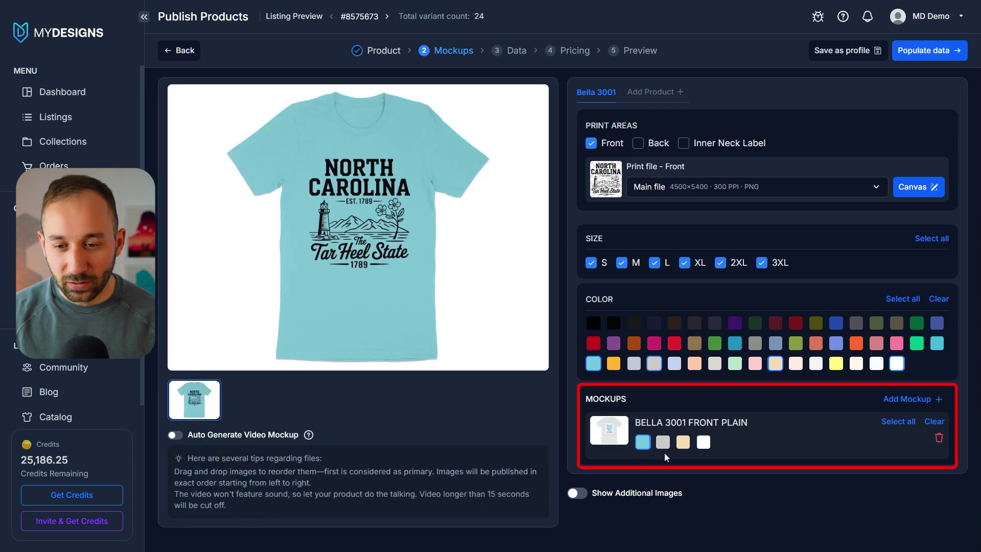
click(664, 443)
click(683, 442)
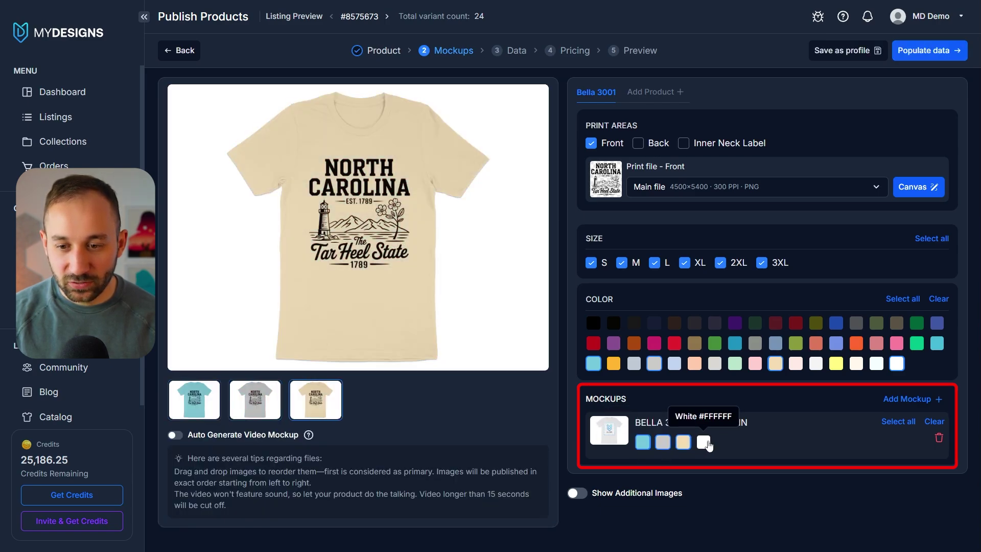
click(708, 444)
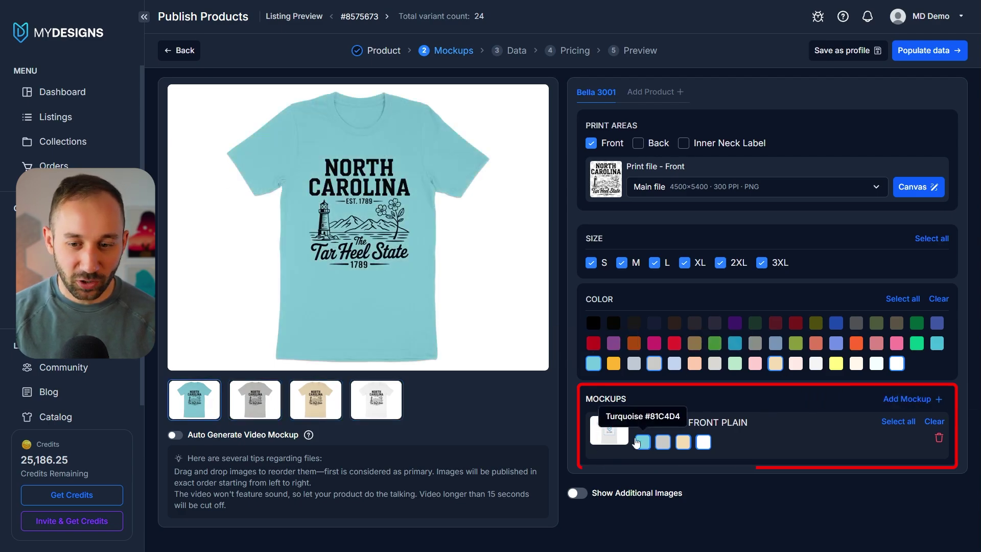
Add the BELLA 3001 MODEL 01 mockup from the mockup library and delete the BELLA 3001 FRONT PLAIN mockup
click(901, 401)
scroll(742, 441, down, 8)
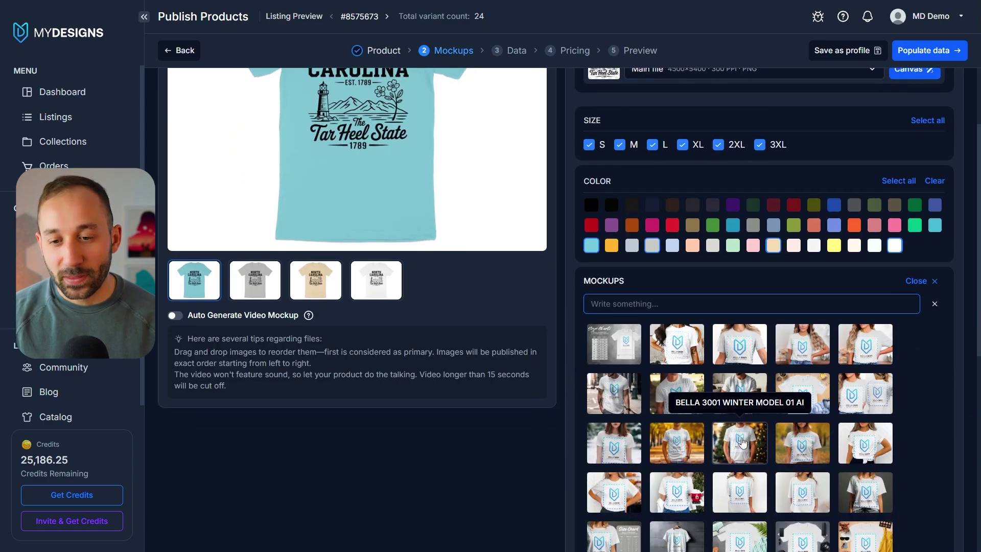
scroll(738, 363, down, 3)
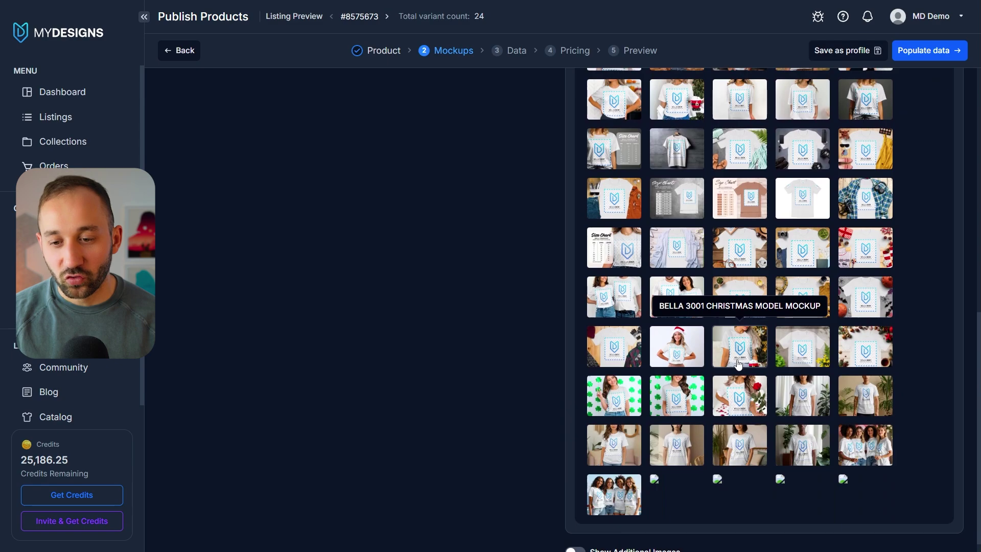
scroll(710, 440, up, 5)
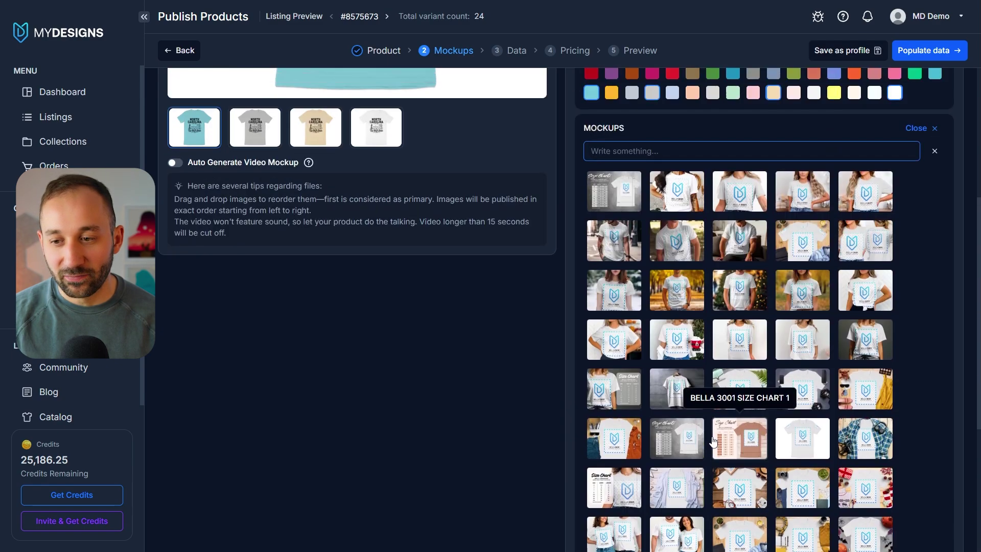
scroll(719, 443, up, 3)
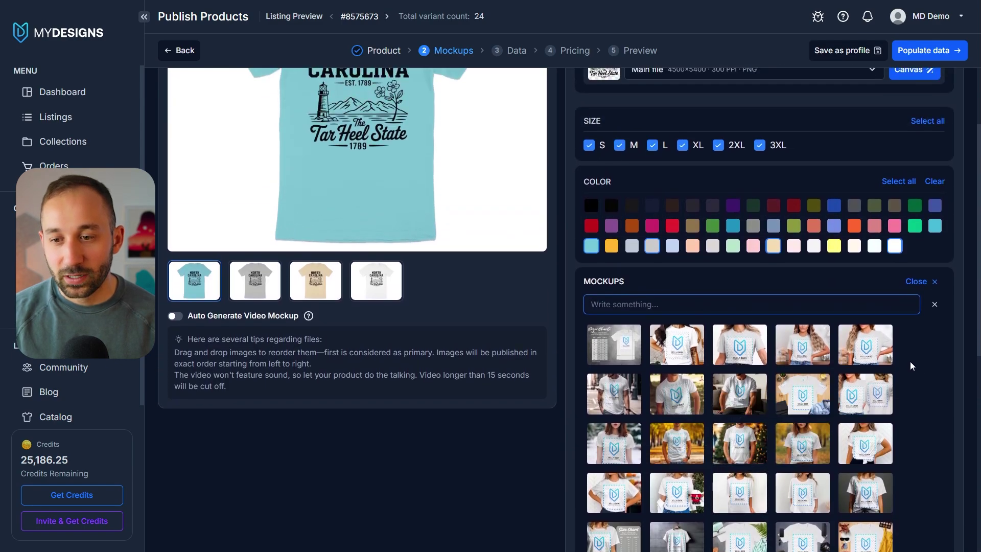
click(677, 345)
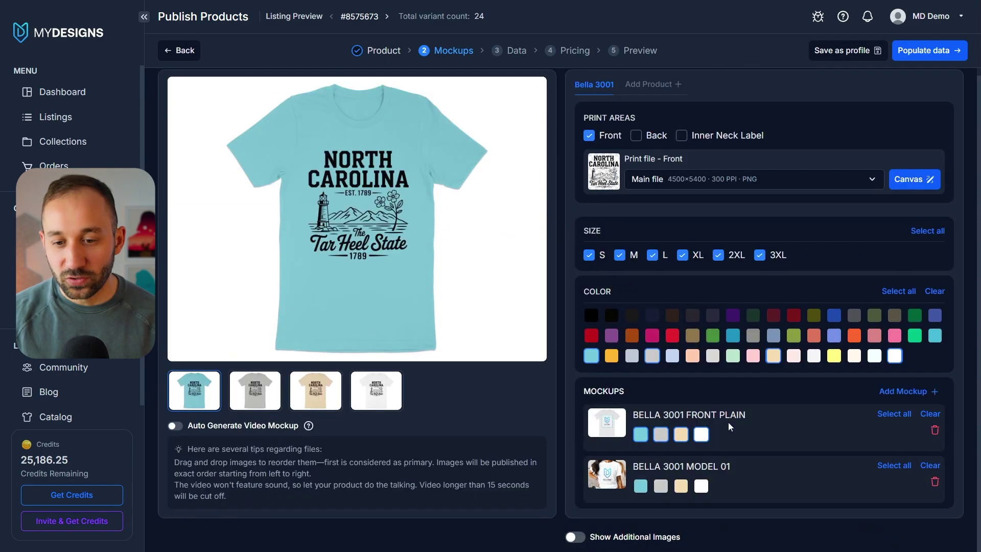
click(935, 430)
Enable Turquoise, light gray, cream and White for the MODEL 01 mockup, and make the cream shirt the primary image
click(643, 442)
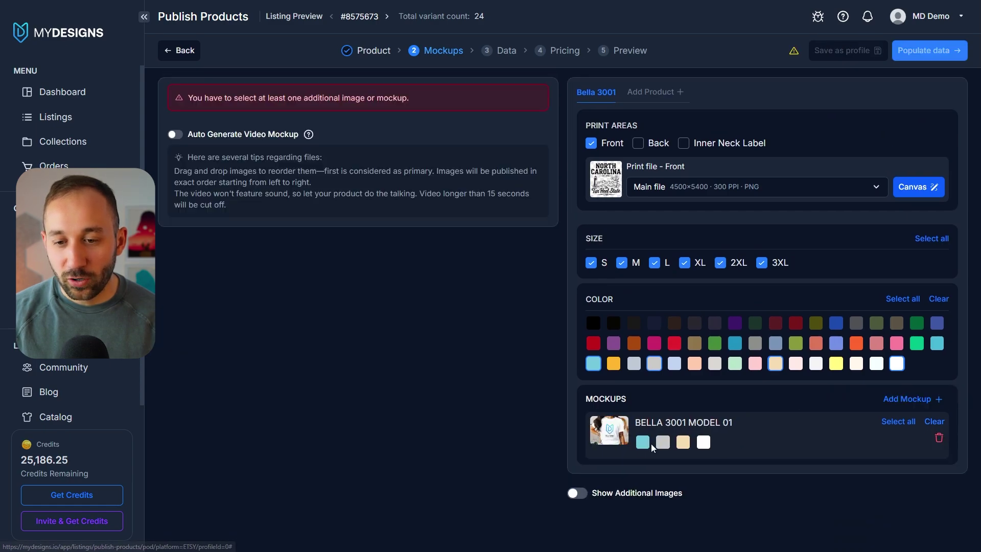
click(663, 442)
click(684, 443)
click(704, 442)
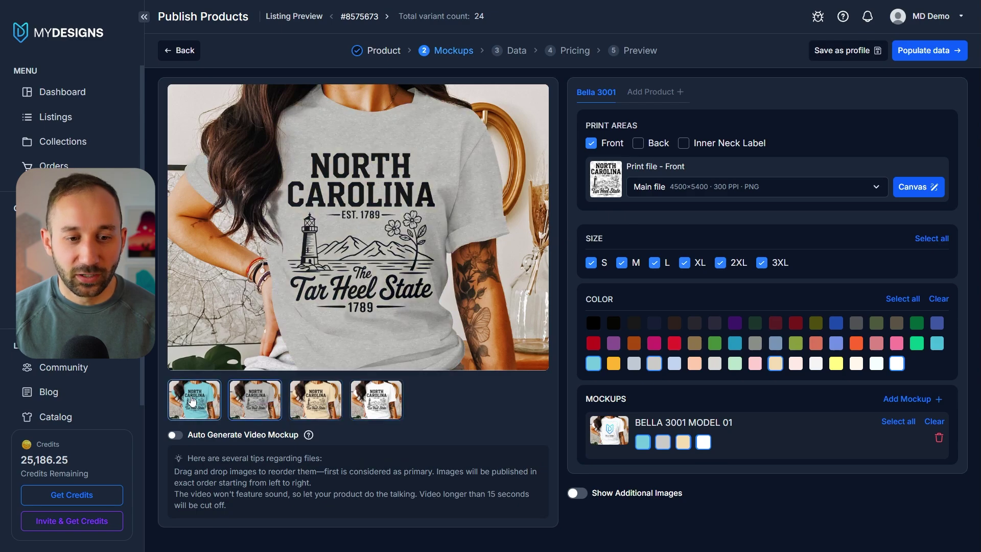
drag(321, 406, 193, 399)
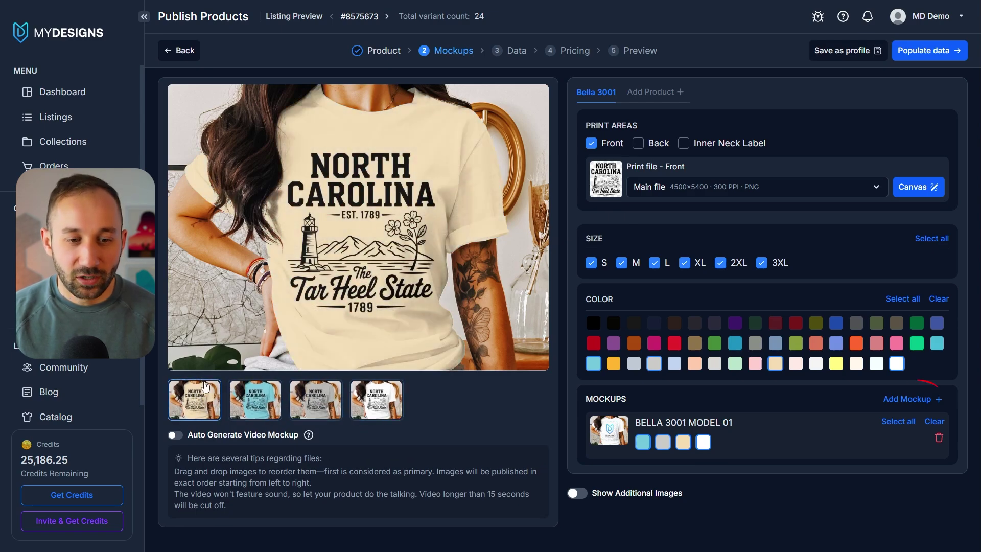
Add the BELLA 3001 SIZE CHART 1 mockup and enable only its light gray color
click(913, 400)
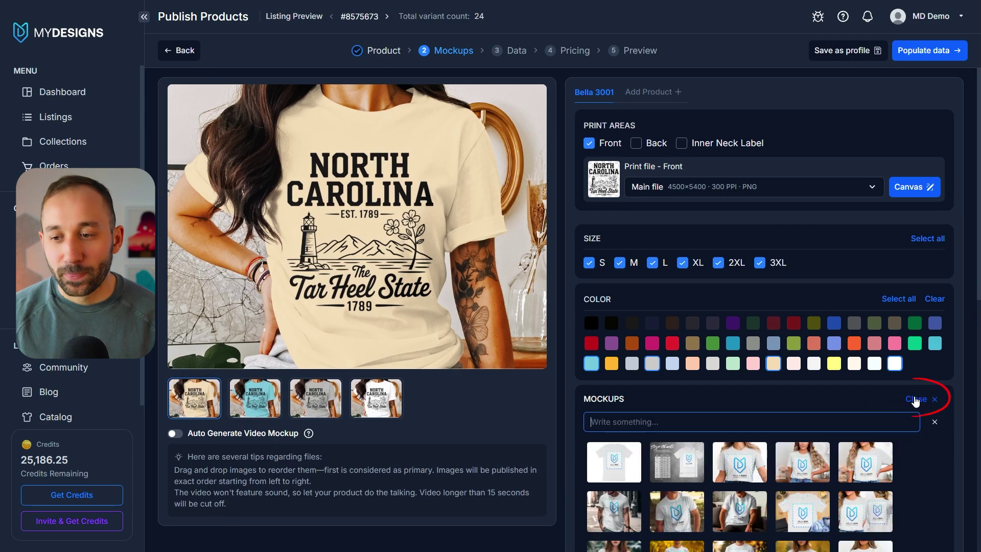
scroll(680, 362, down, 2)
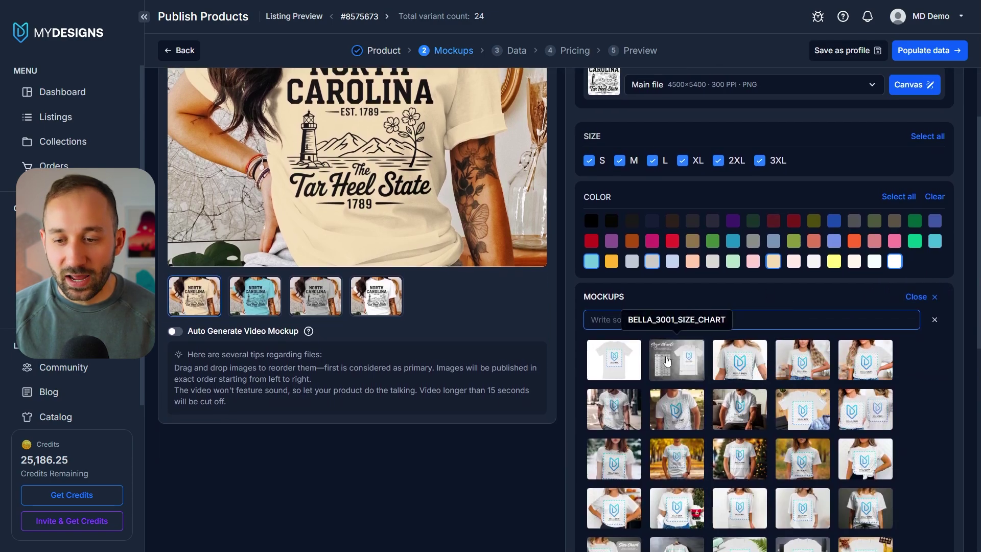
scroll(667, 361, down, 4)
click(749, 407)
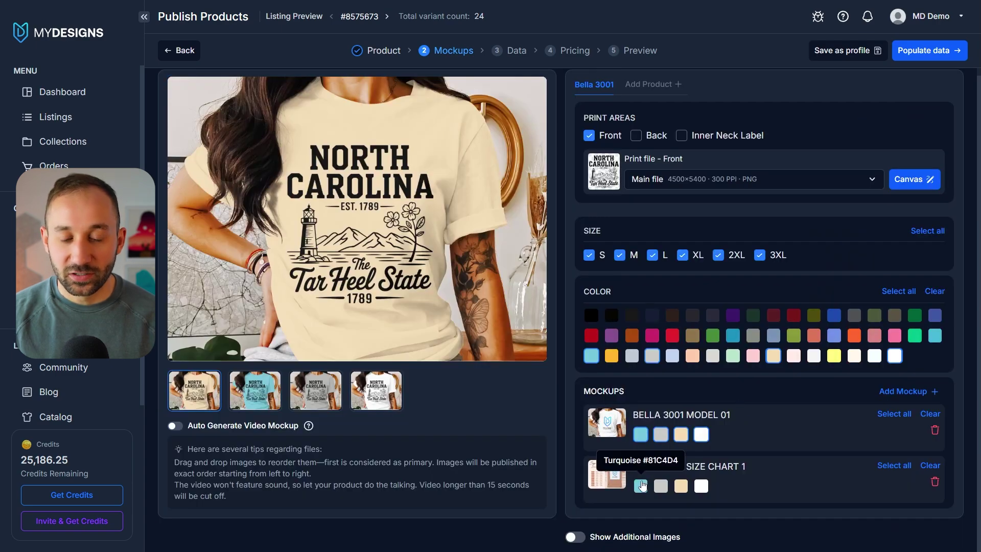
click(661, 487)
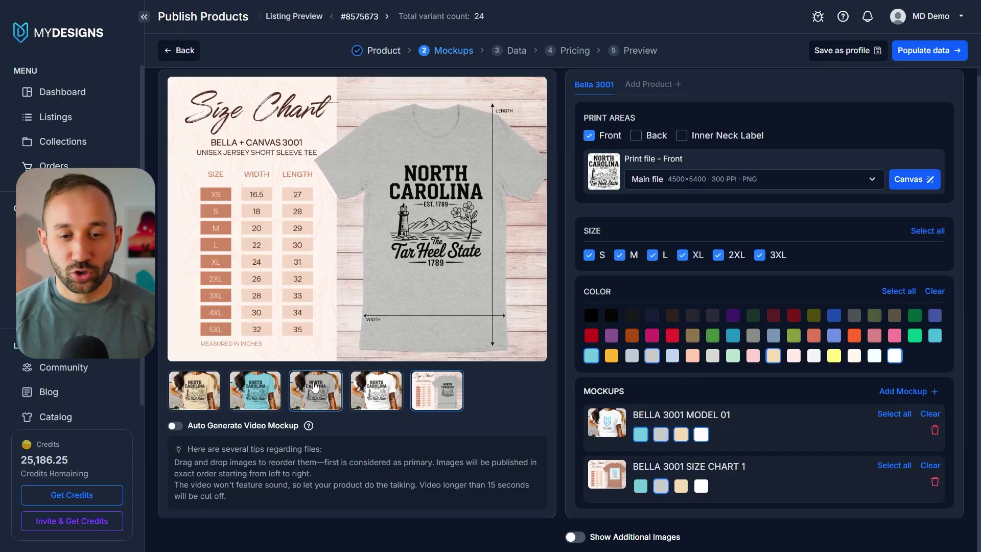
Preview the light gray model mockup and turn on Auto Generate Video Mockup
click(313, 390)
click(903, 391)
scroll(665, 286, down, 5)
scroll(940, 356, up, 5)
click(929, 392)
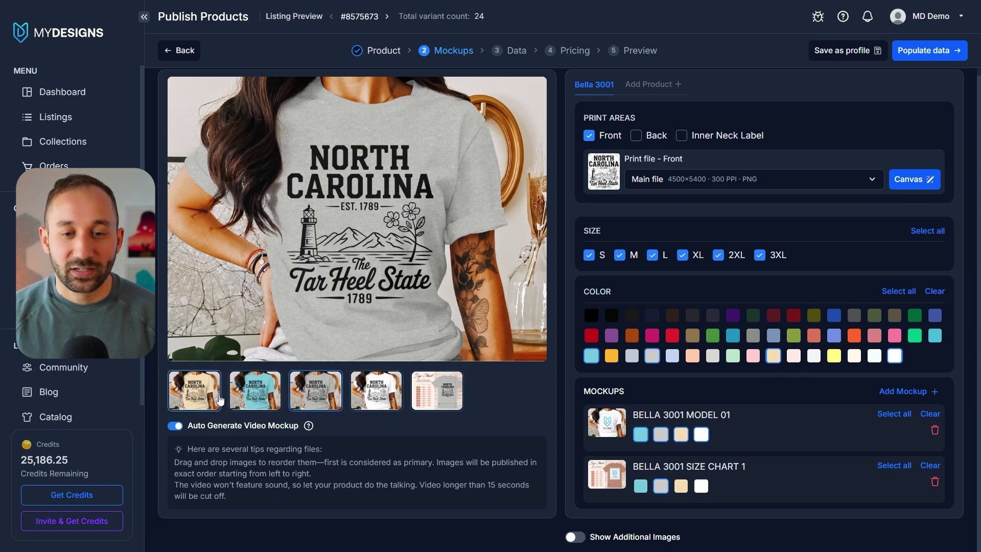
Check how the mockups look on the neighbouring state designs and return to the North Carolina listing
scroll(371, 128, up, 1)
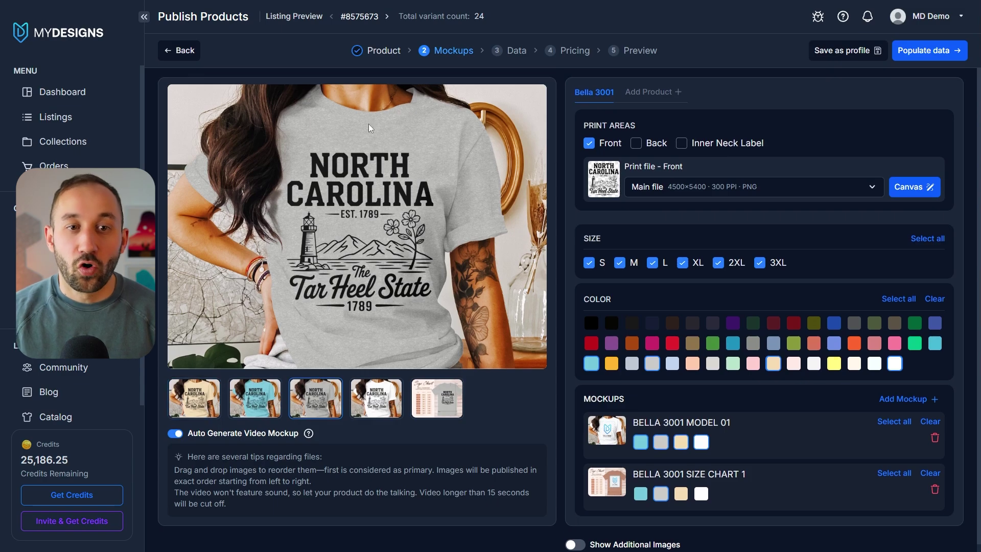
click(387, 17)
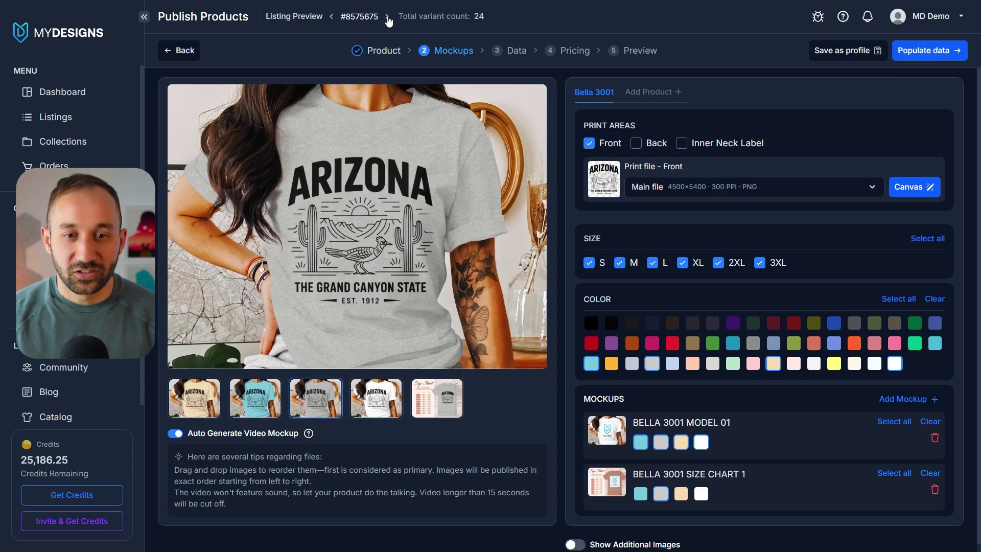
click(386, 17)
click(332, 16)
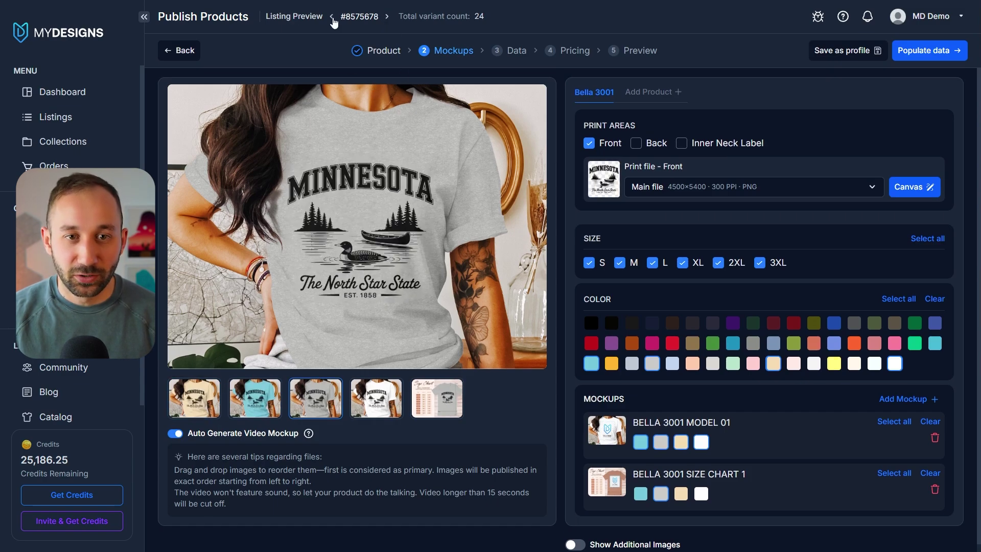
click(332, 18)
click(332, 18)
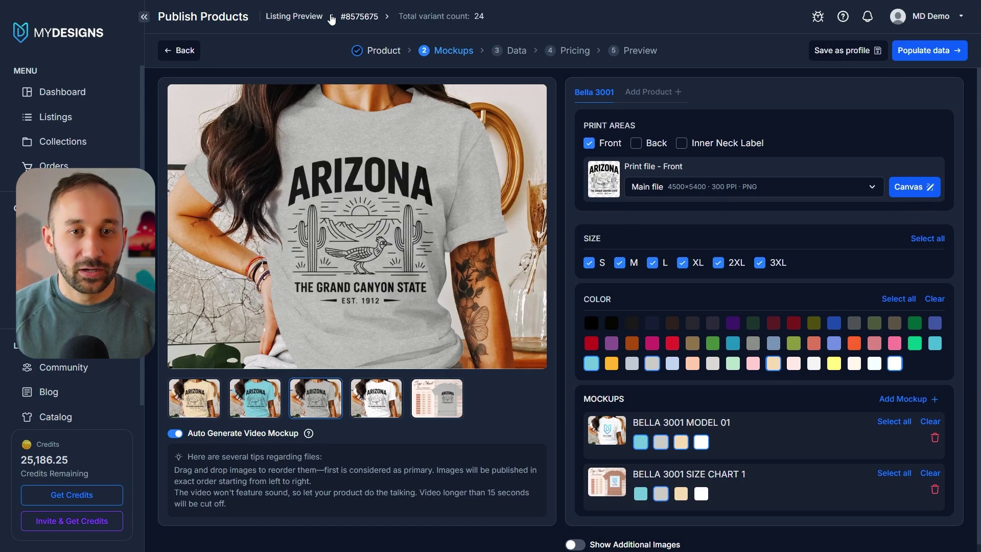
click(329, 17)
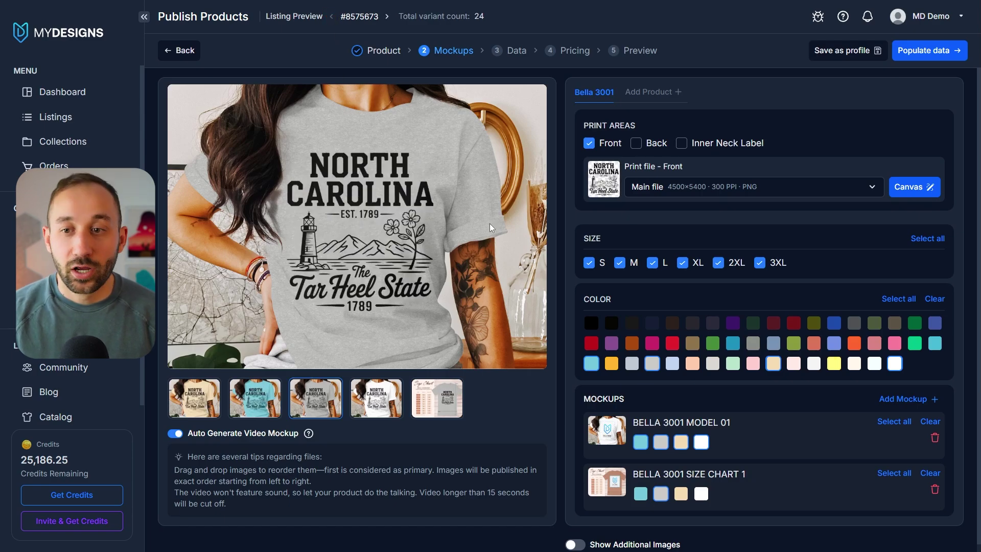
Proceed to the listing data and set up Vision AI with product type T-Shirt and model MD 2.5 (Recommended)
scroll(696, 303, down, 1)
scroll(696, 301, up, 1)
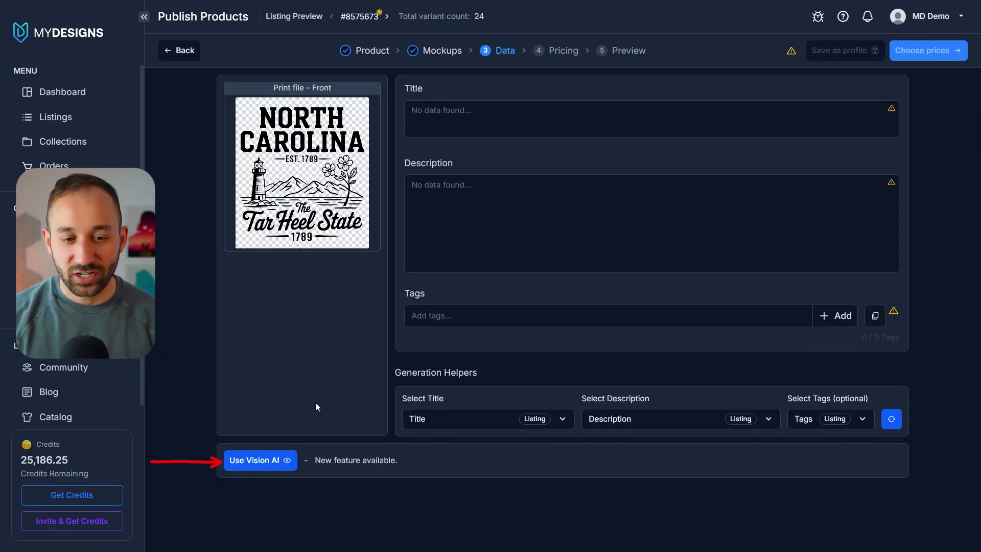
click(265, 461)
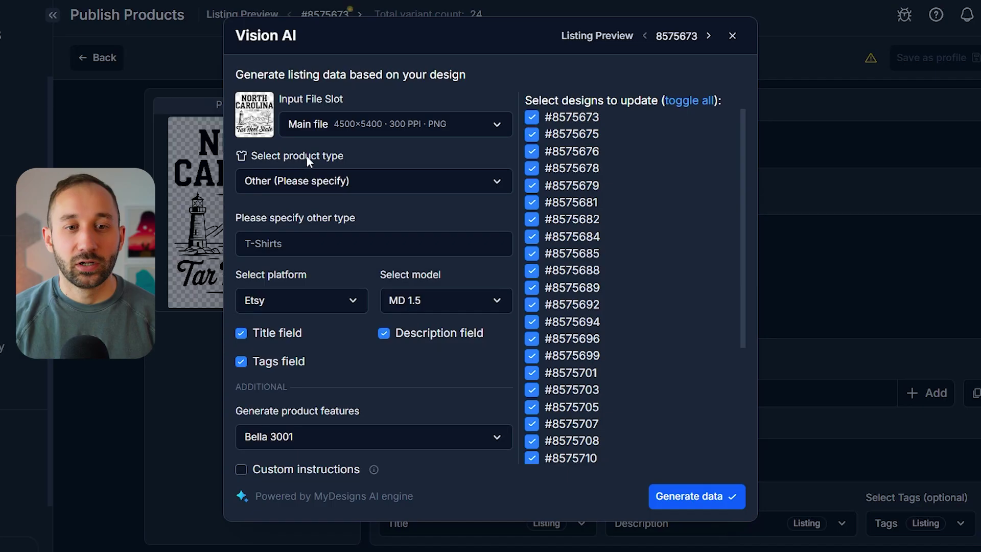
click(345, 180)
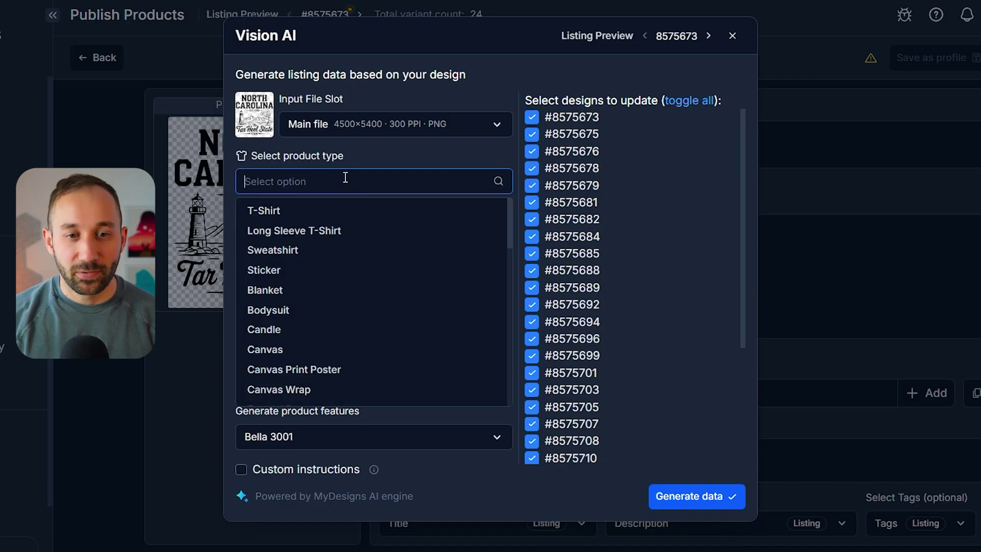
click(300, 213)
click(318, 248)
click(339, 241)
click(496, 245)
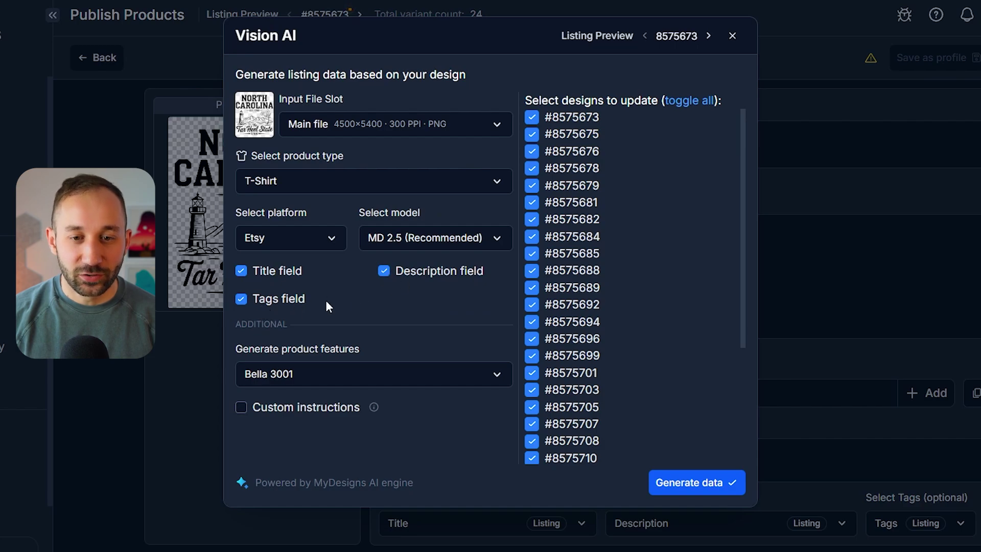
click(400, 273)
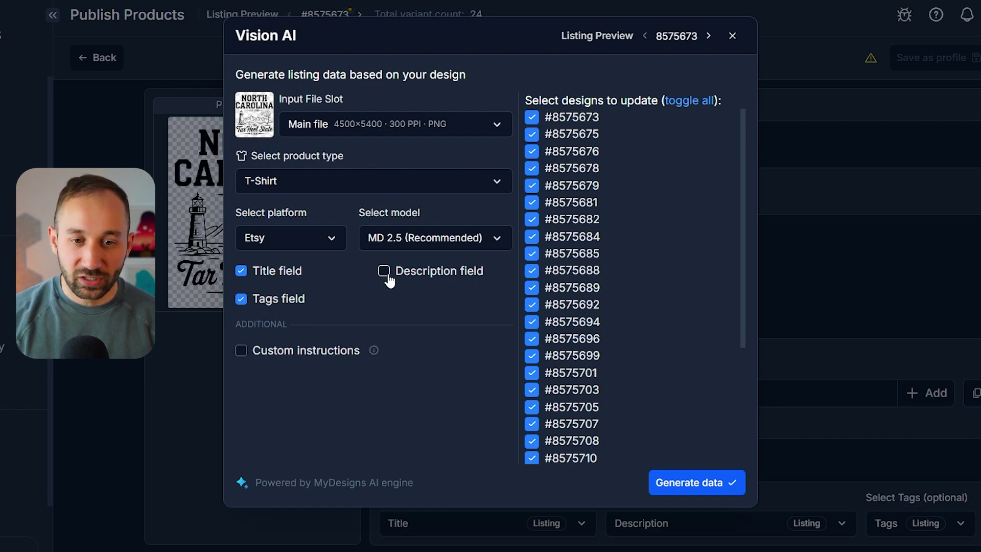
click(388, 278)
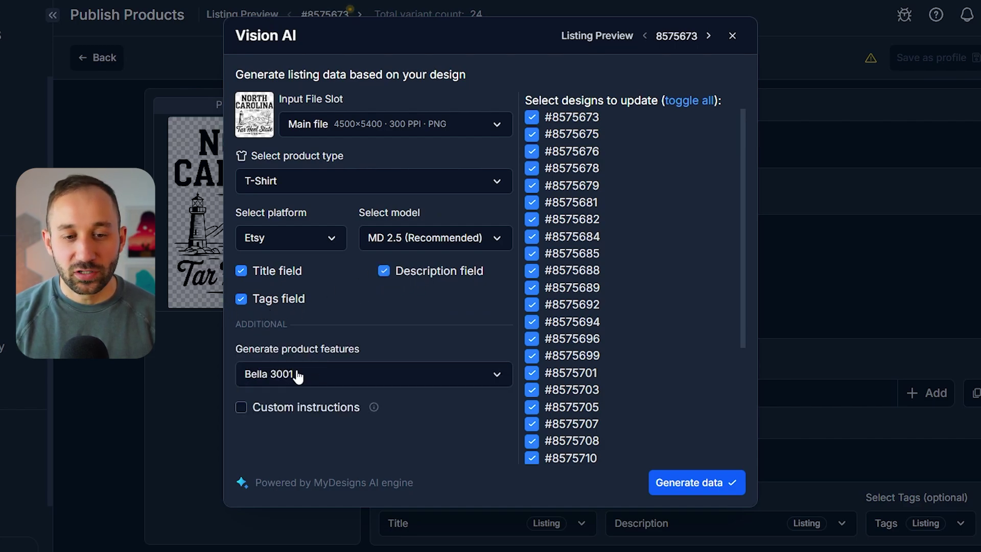
click(327, 384)
scroll(283, 474, down, 1)
scroll(283, 473, down, 1)
scroll(290, 451, up, 2)
click(257, 409)
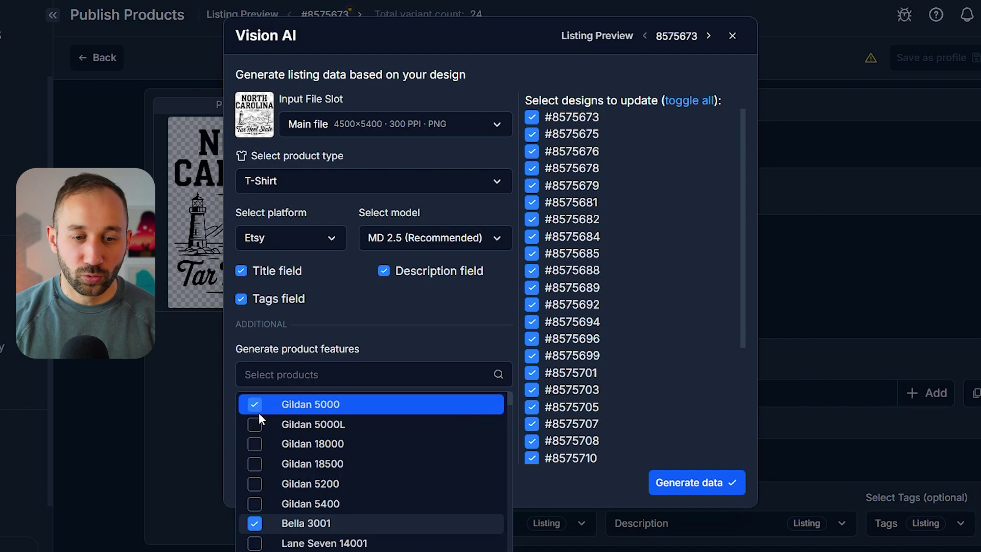
click(257, 410)
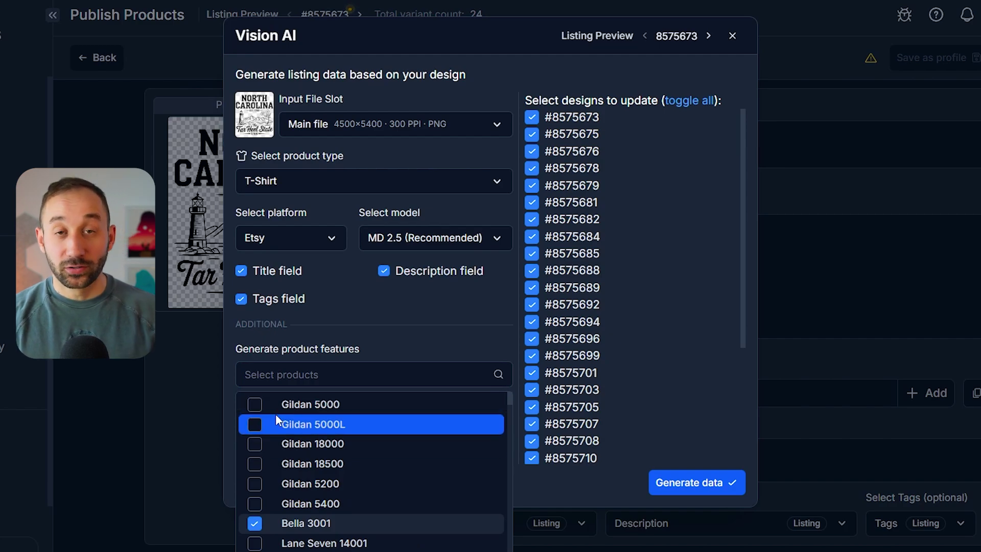
click(368, 345)
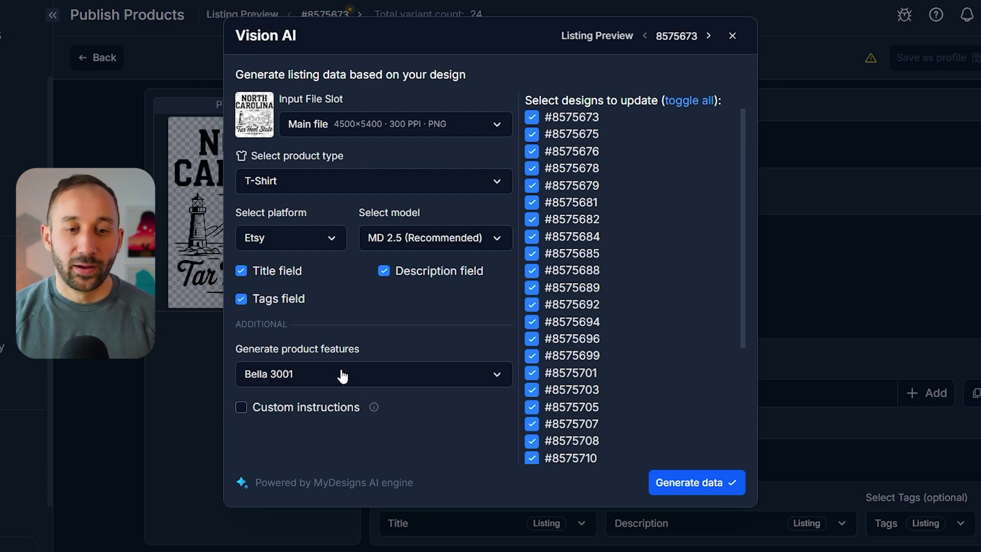
click(241, 408)
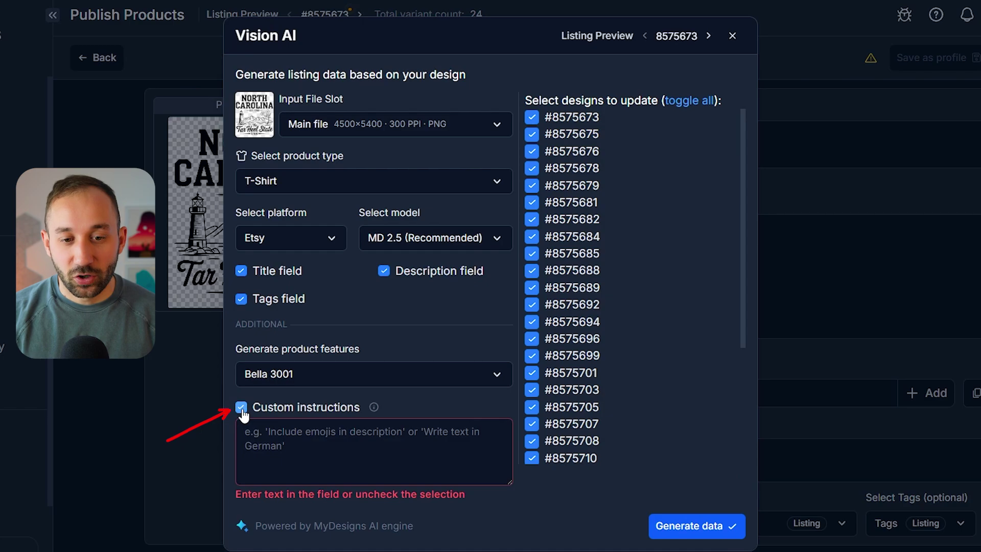
click(300, 443)
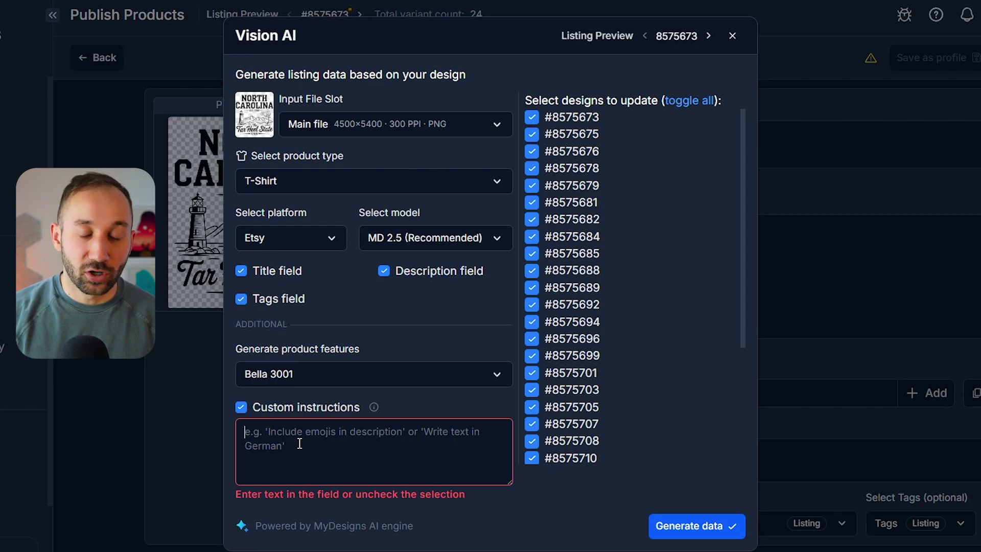
click(241, 407)
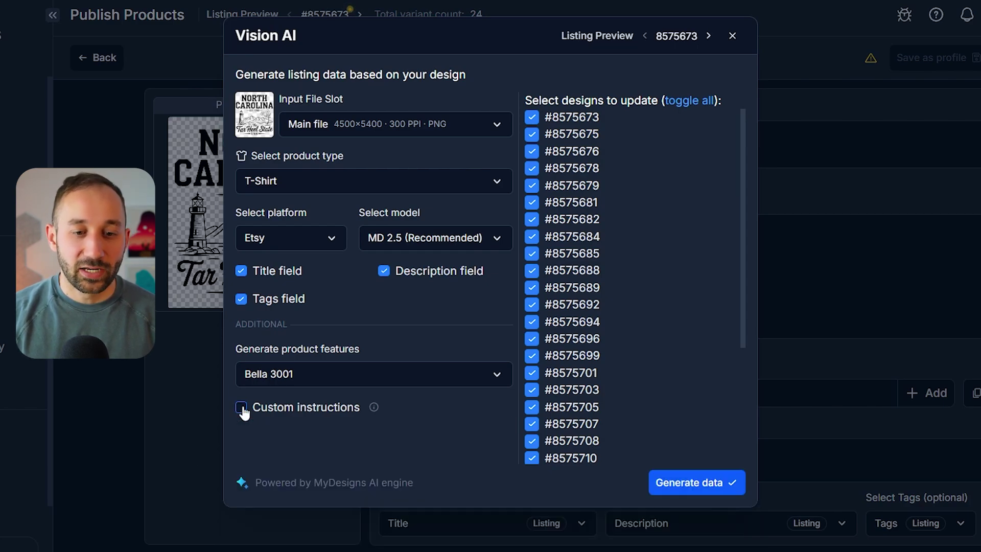
Run Vision AI on all selected listings to generate their titles, descriptions and tags
click(707, 480)
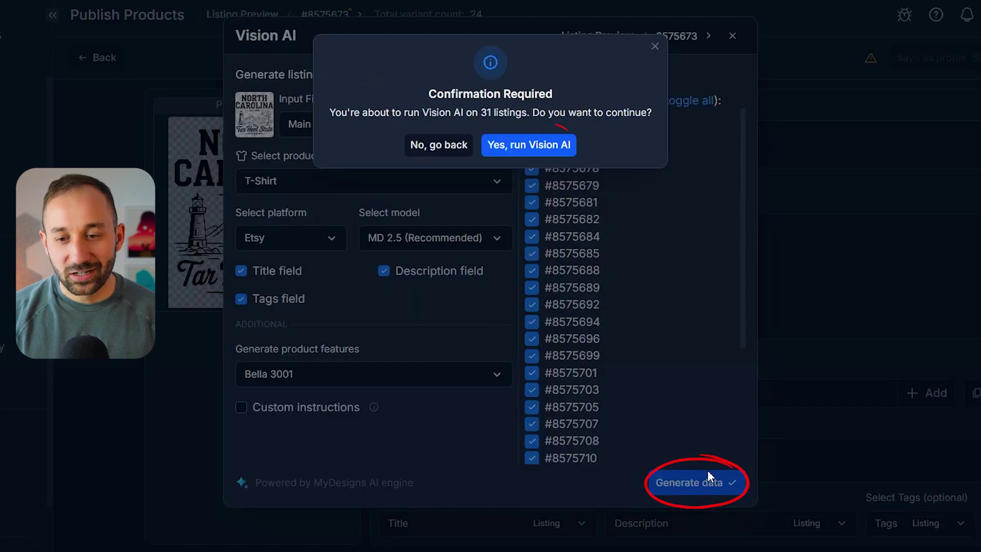
click(528, 147)
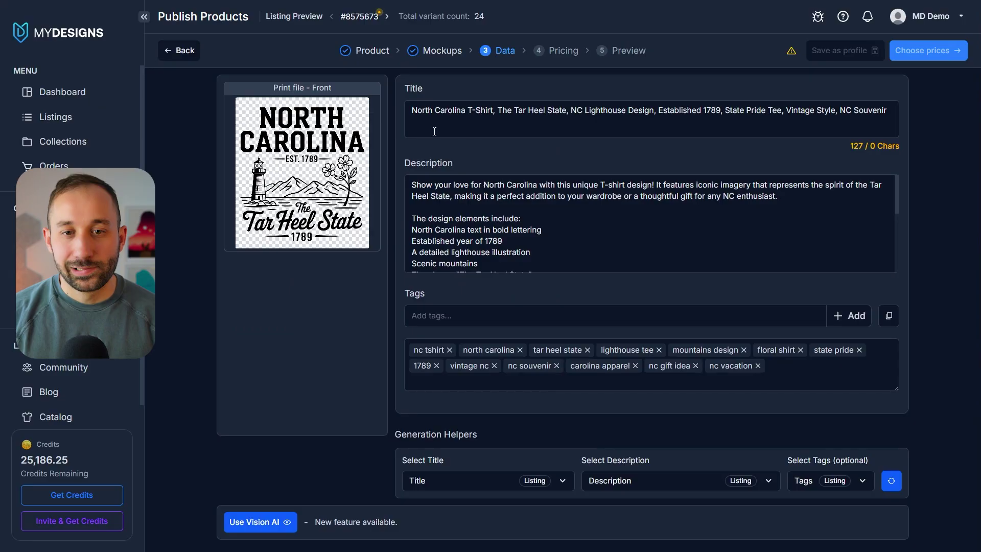
Review the generated North Carolina description with its Bella 3001 product features, and view the next listing's data
click(723, 189)
scroll(645, 244, down, 6)
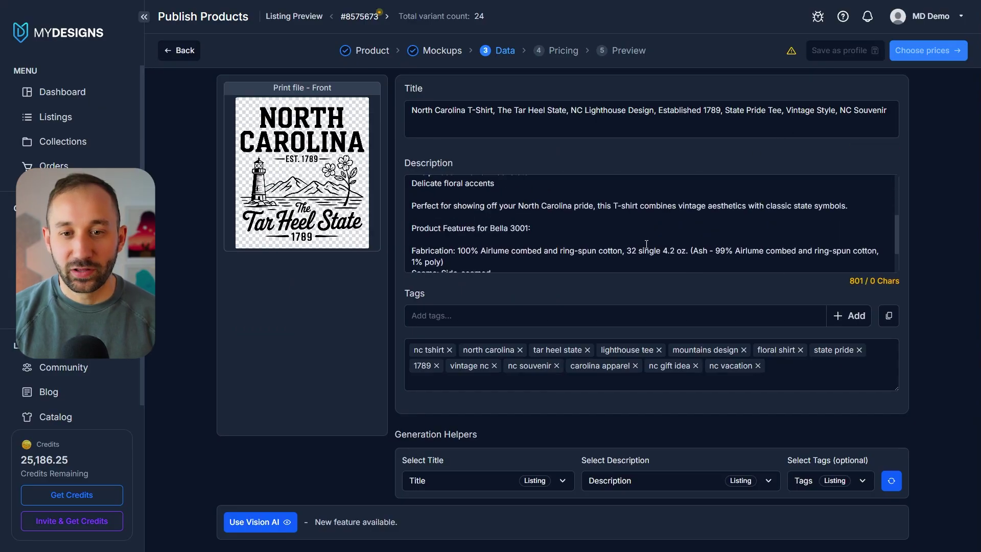
scroll(645, 242, up, 2)
scroll(645, 242, up, 3)
scroll(645, 242, down, 4)
scroll(645, 241, up, 3)
scroll(645, 241, down, 4)
drag(412, 184, 528, 263)
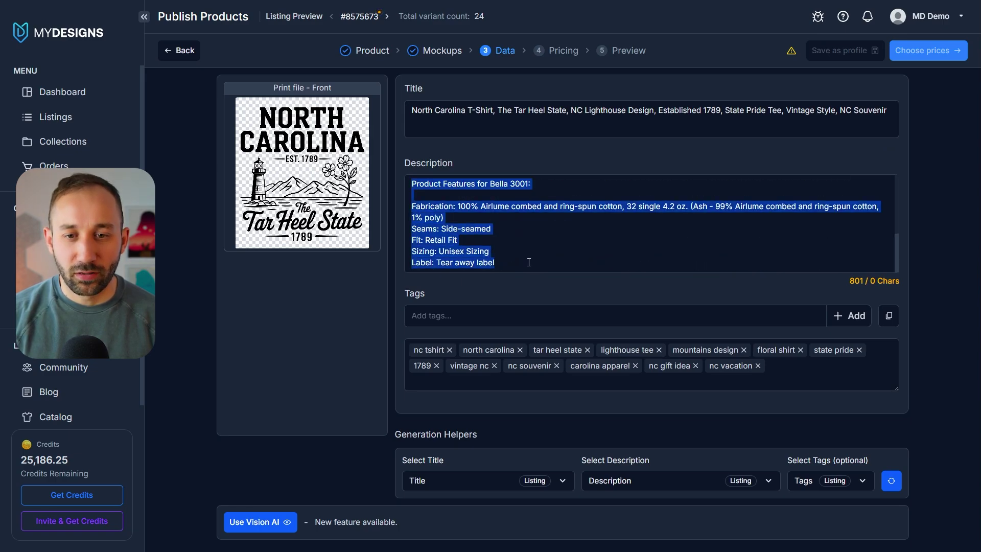
click(519, 245)
click(387, 17)
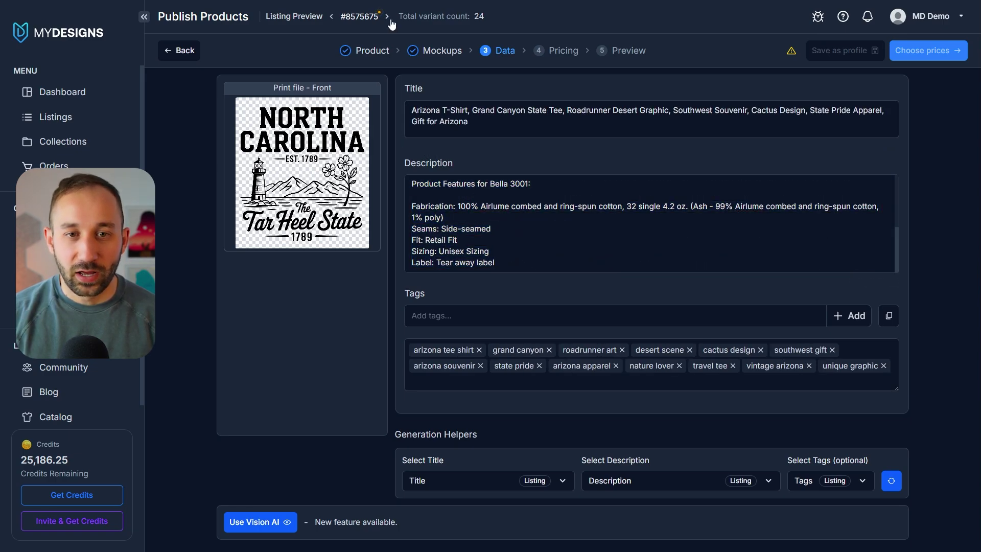
Look through the generated titles, descriptions and tags of the following state listings, such as South Dakota, Nevada and Texas
click(387, 17)
click(444, 122)
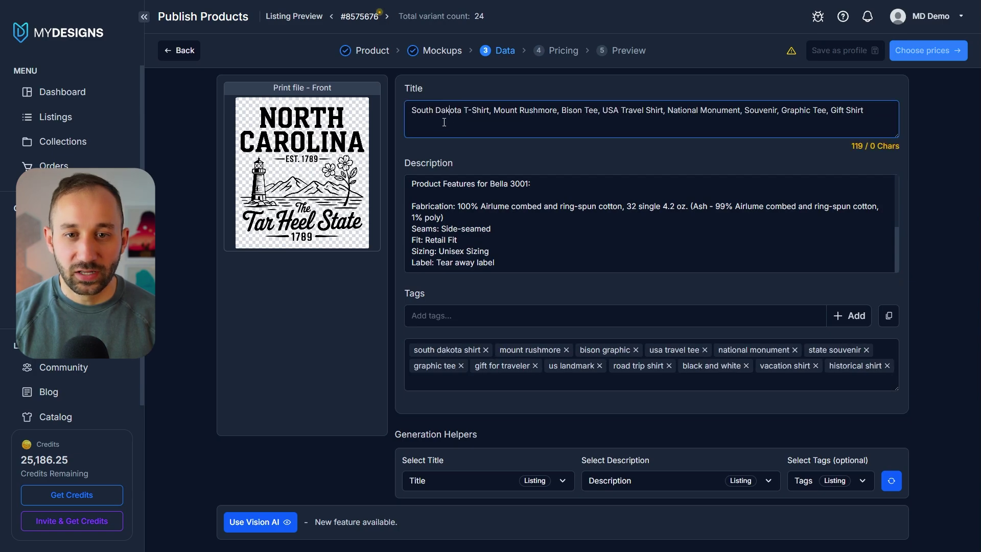
click(388, 17)
click(387, 17)
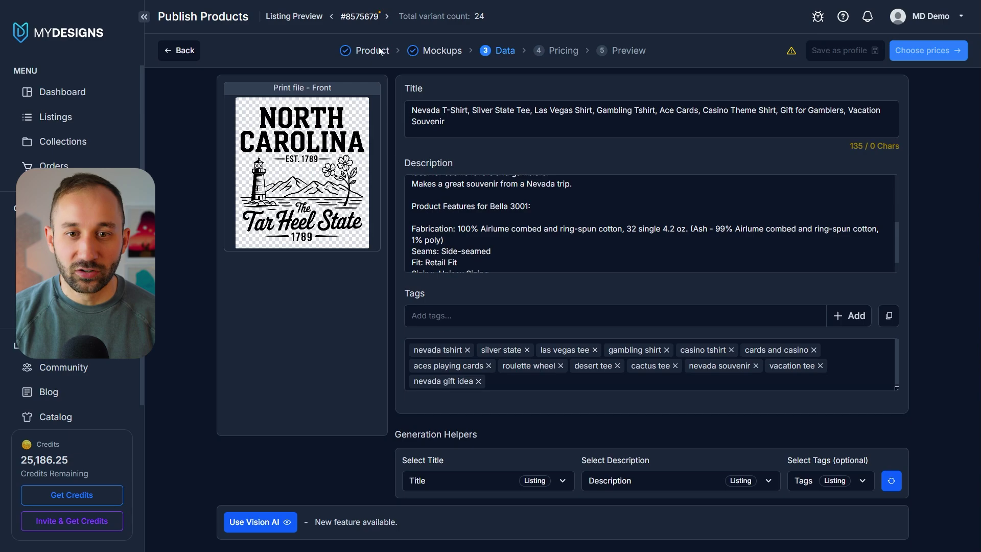
click(333, 23)
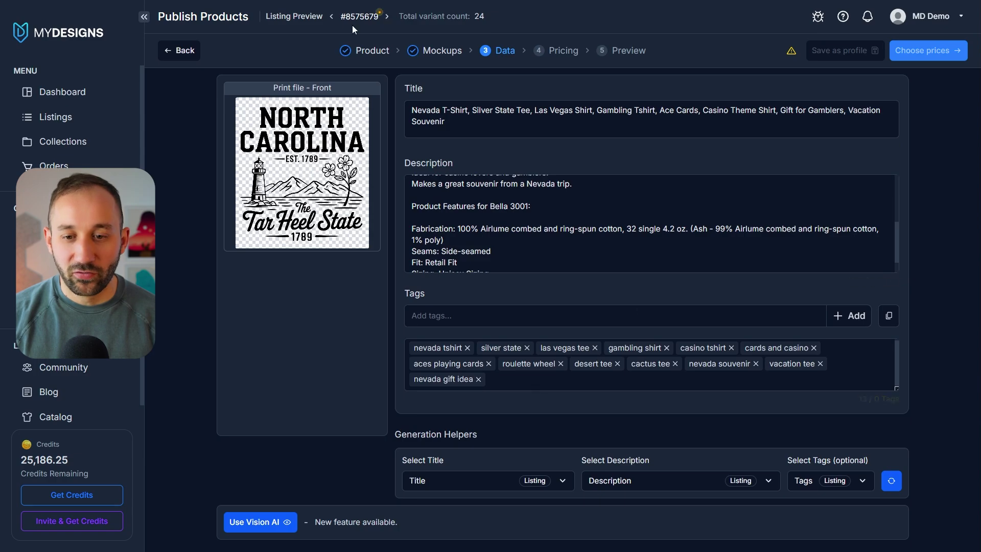
click(387, 17)
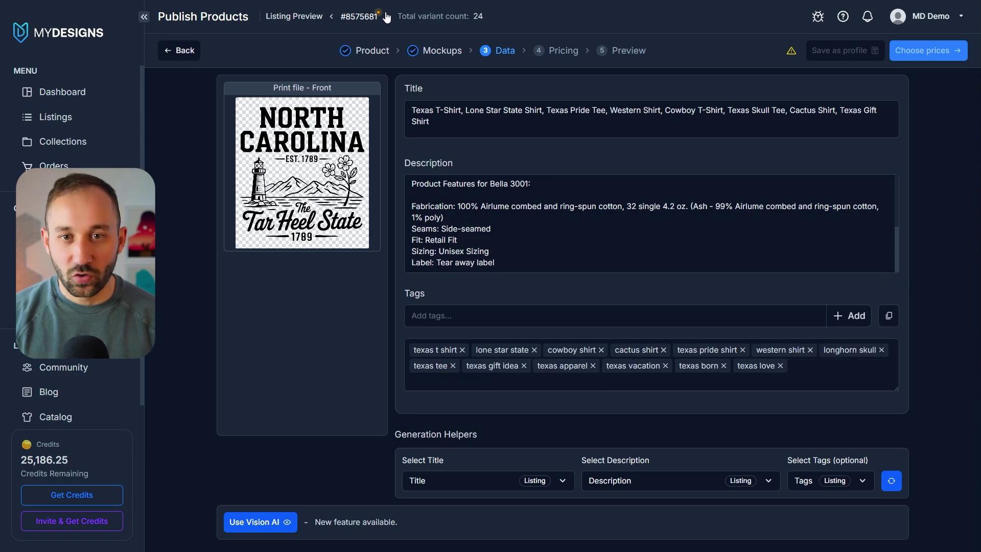
click(387, 18)
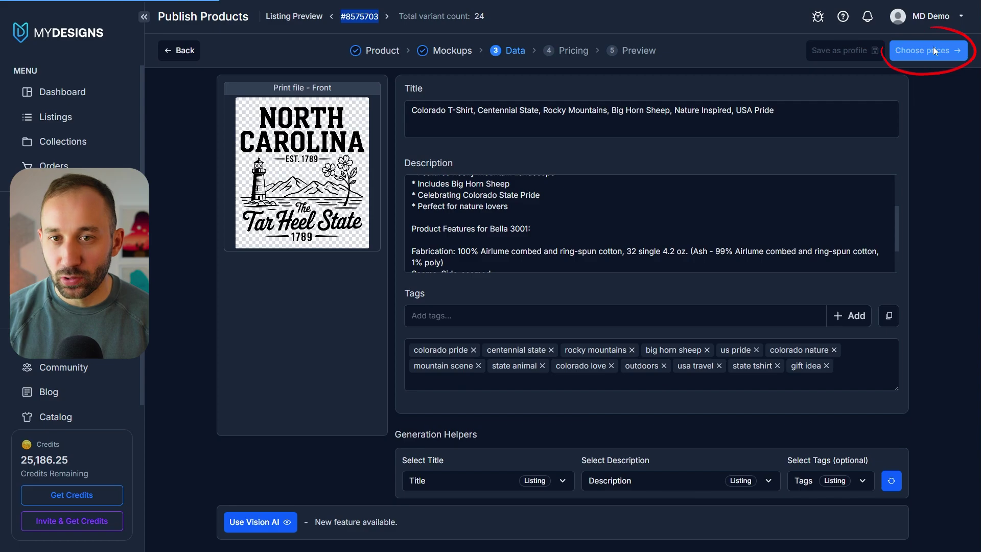
Proceed to pricing and review the cost, price and approximate profit of the Bella 3001 variants
click(945, 51)
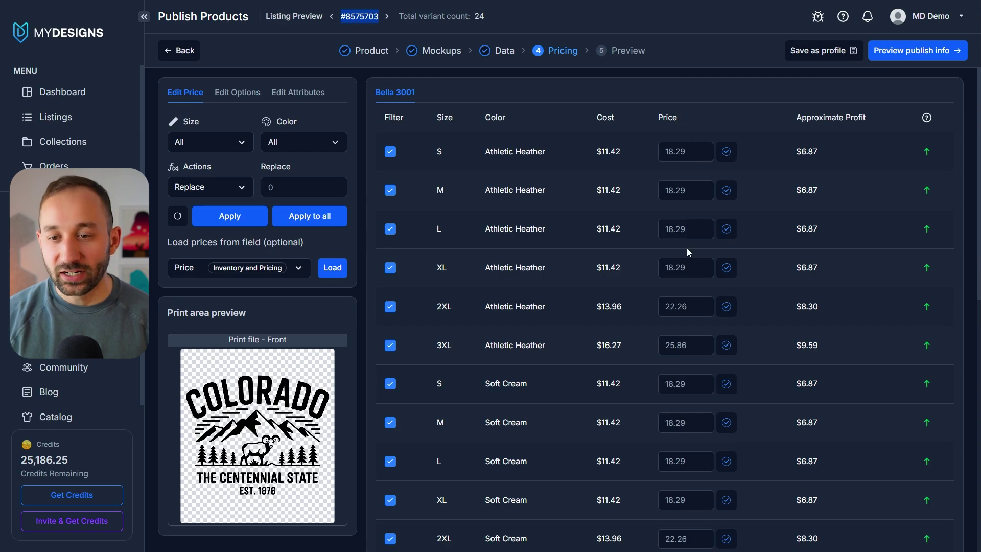
scroll(687, 248, down, 4)
scroll(691, 269, up, 1)
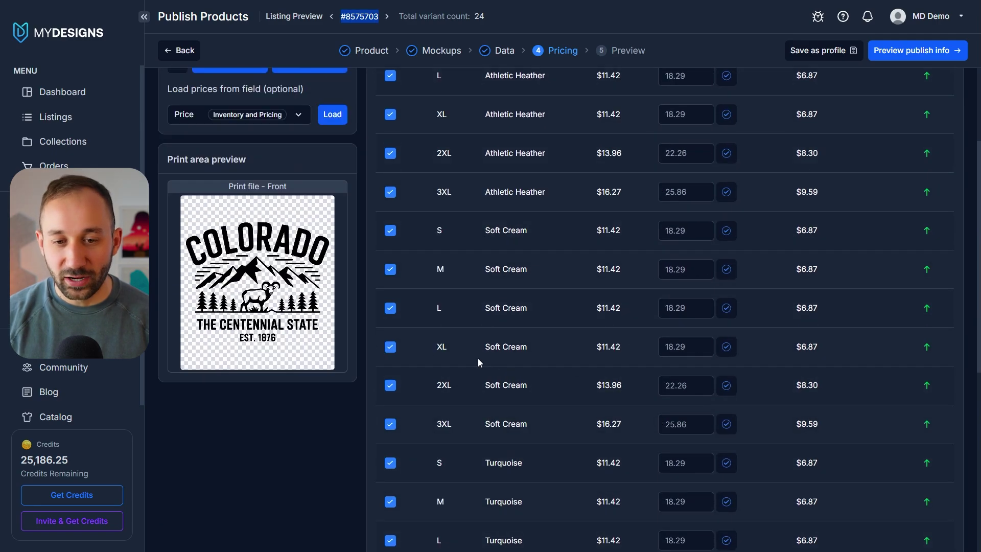
scroll(718, 361, up, 3)
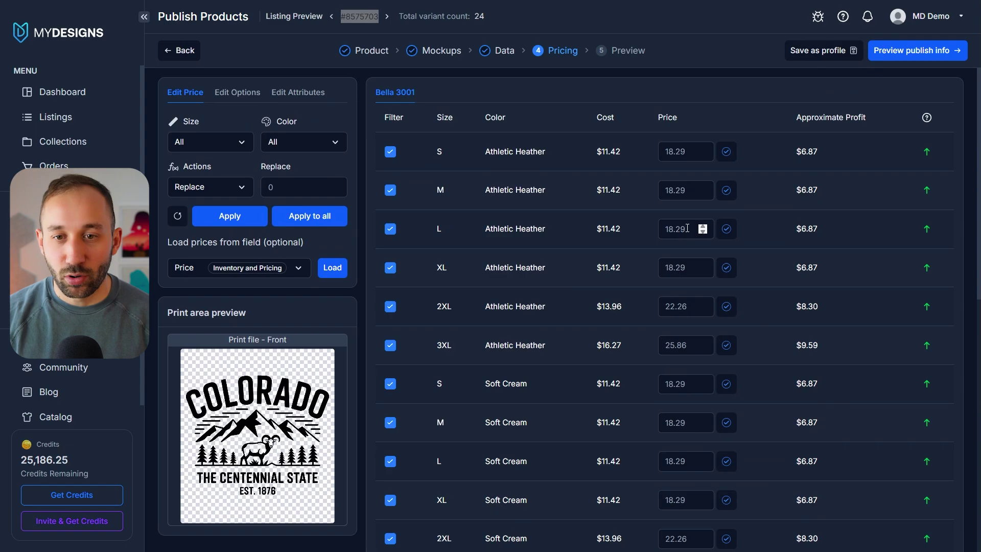
Increase the price of all Bella 3001 variants by $5
click(220, 188)
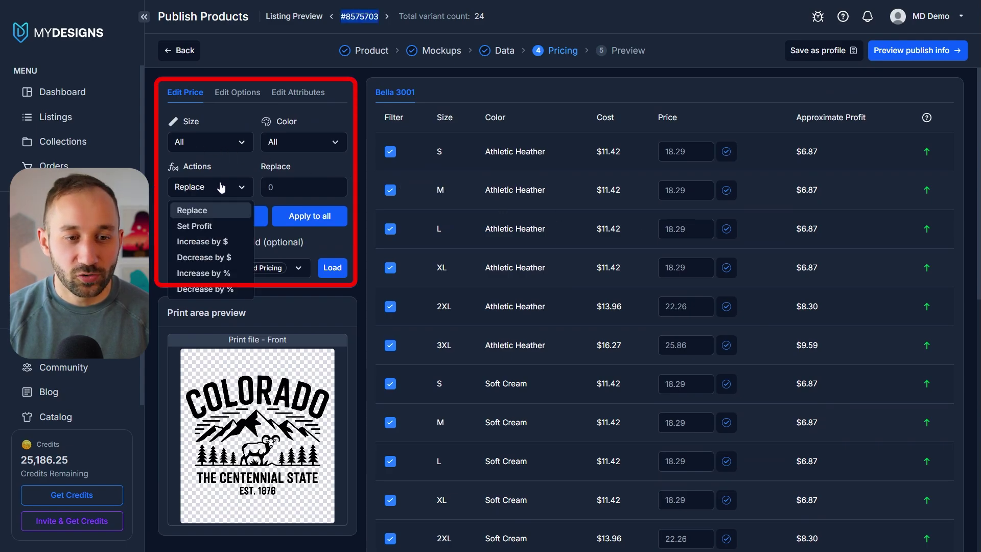
click(211, 244)
click(282, 184)
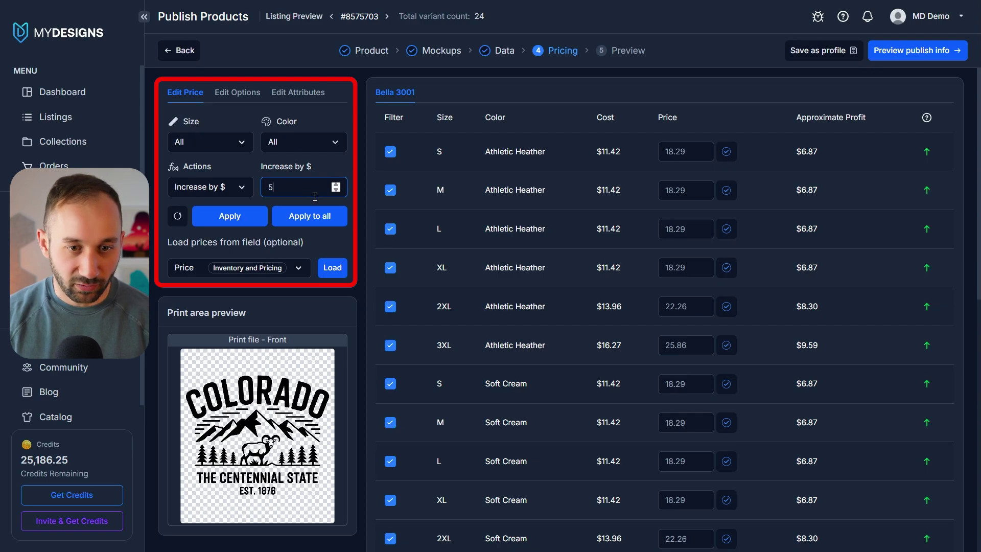
click(309, 218)
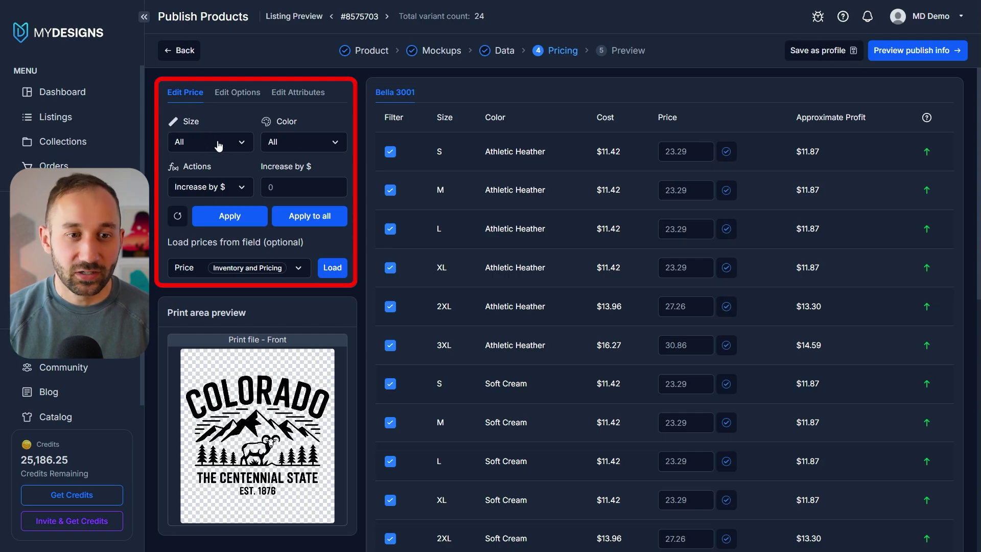
Replace the price of every Bella 3001 variant with 24.99 and check the price table
click(220, 186)
click(192, 210)
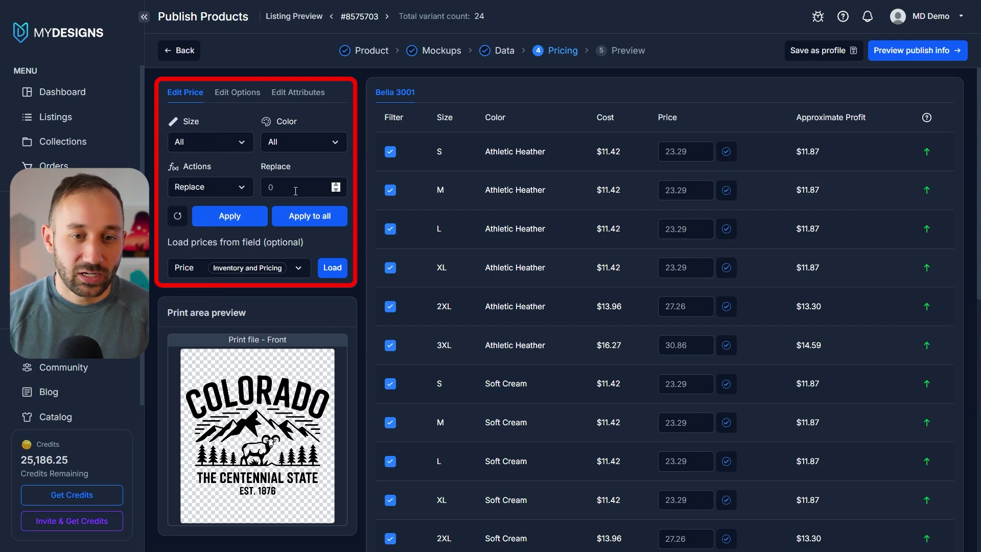
text(24.00)
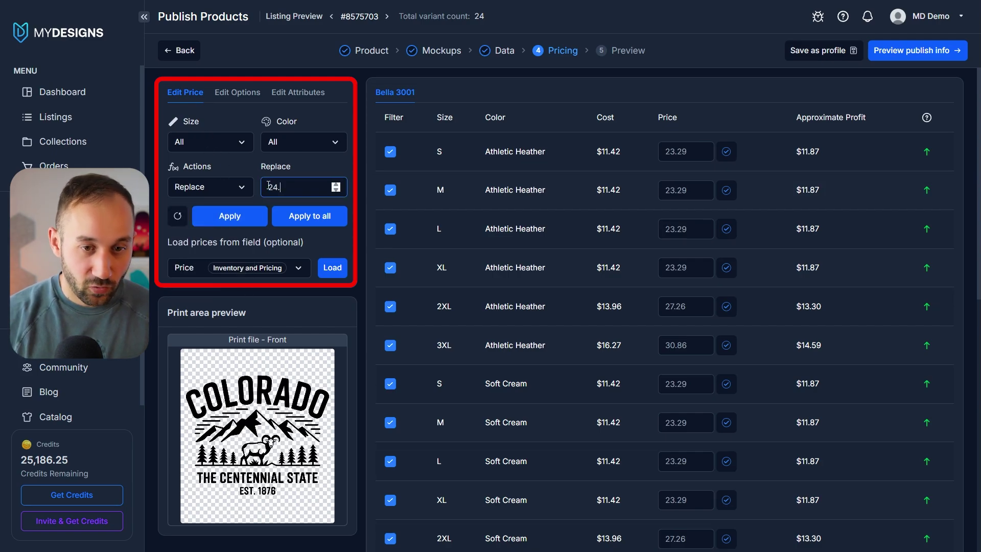
key(BackSpace)
key(BackSpace)
text(99)
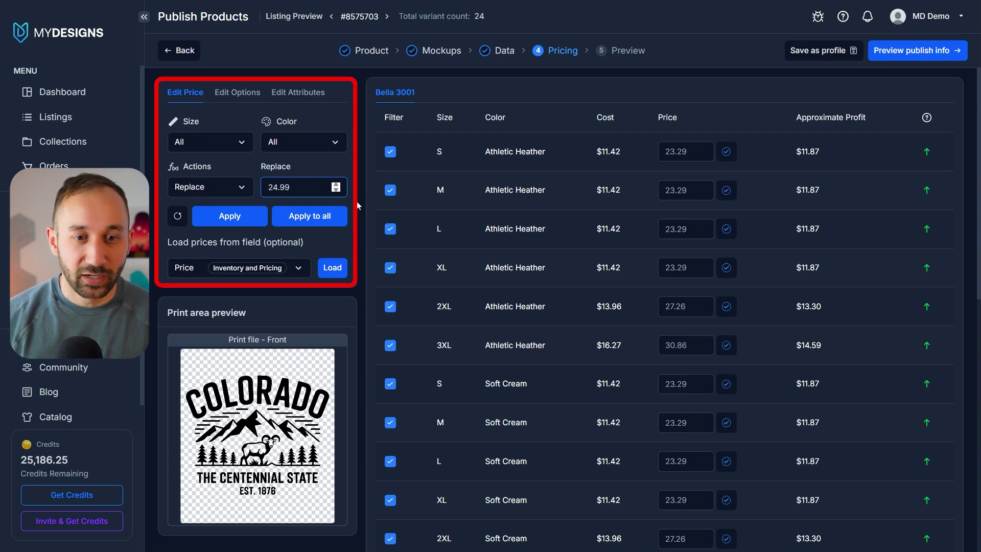
click(321, 215)
scroll(697, 346, down, 5)
scroll(697, 346, up, 5)
Check which size and color filters are available for editing prices
click(197, 144)
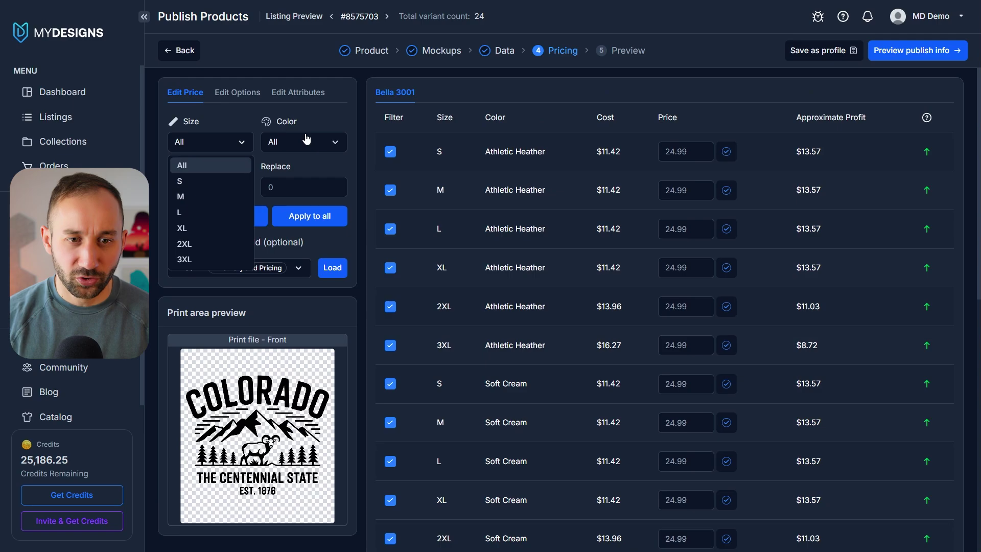
click(307, 143)
click(241, 144)
click(220, 118)
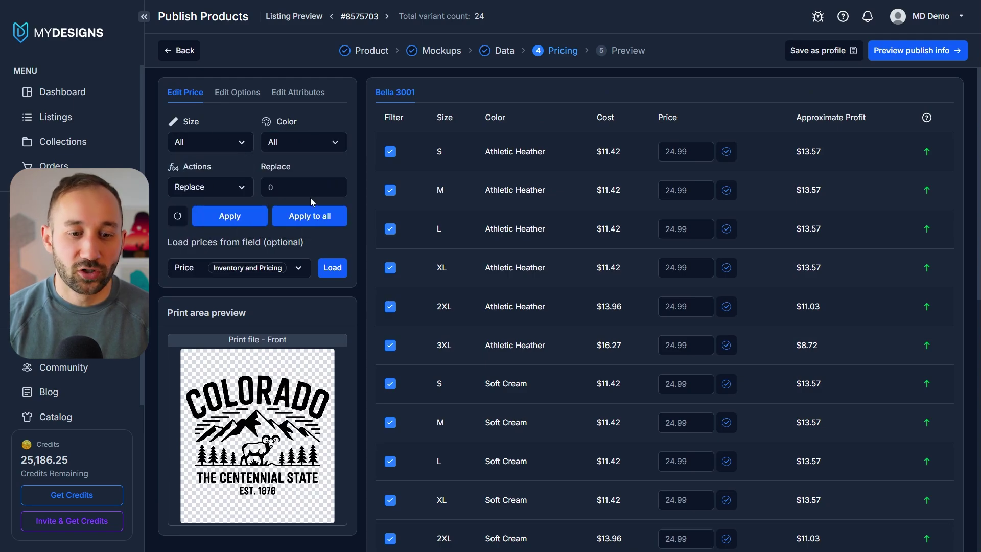
Proceed to the publishing preview and review the listings' mockups, titles, descriptions, tags and prices
click(920, 56)
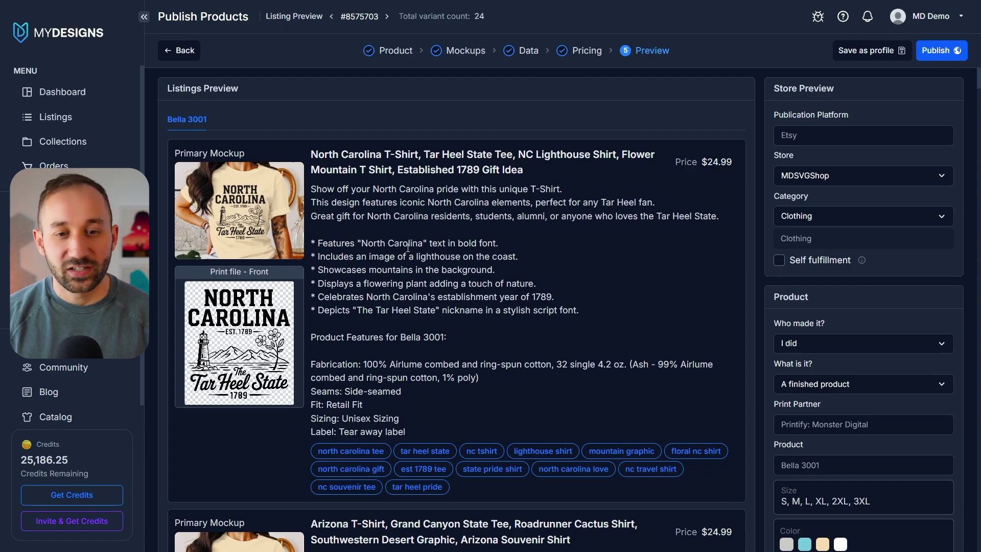
scroll(408, 247, down, 9)
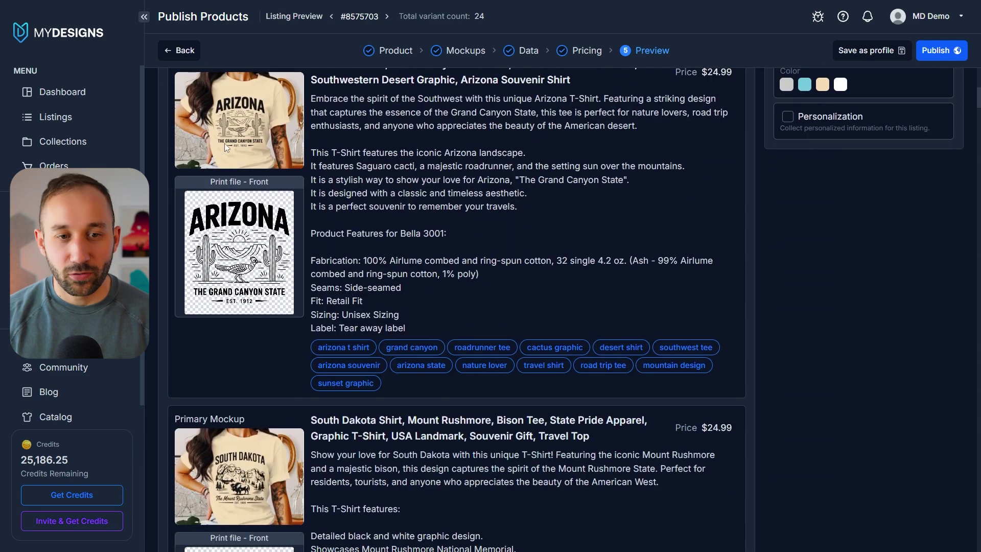
scroll(441, 284, down, 9)
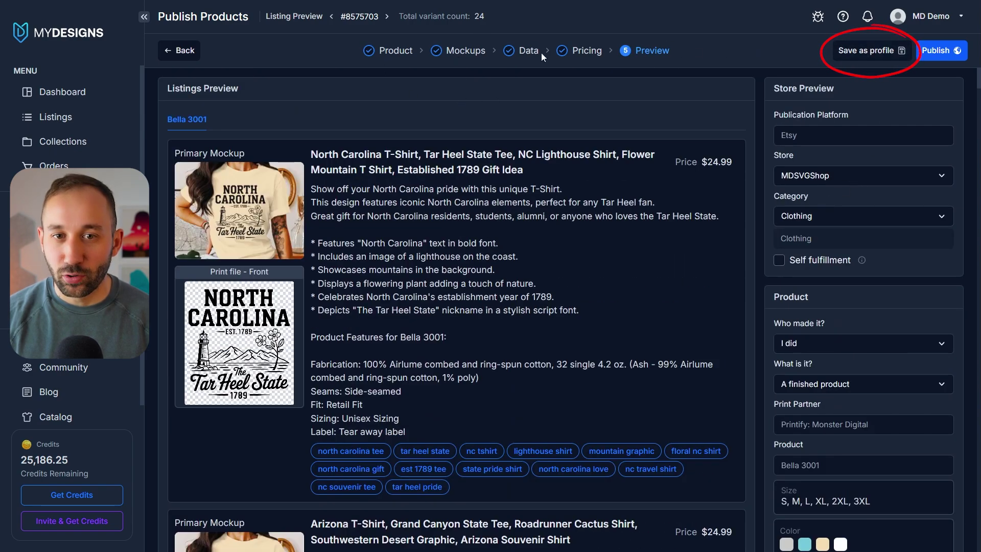
Enter 3001 Light Shirts as the name of a new publish profile and close the dialog without saving
click(861, 50)
click(414, 80)
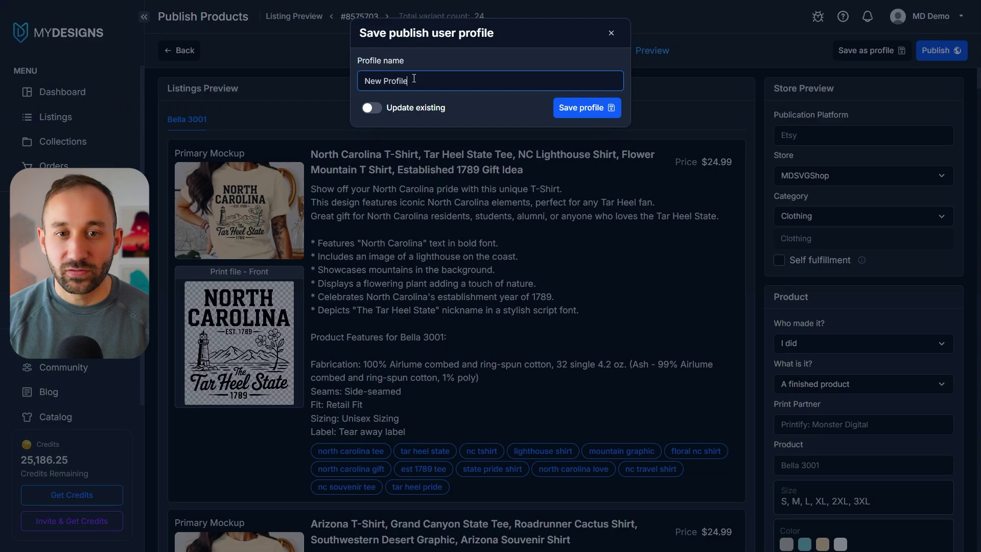
triple_click(385, 82)
text(3001 Light Shirts)
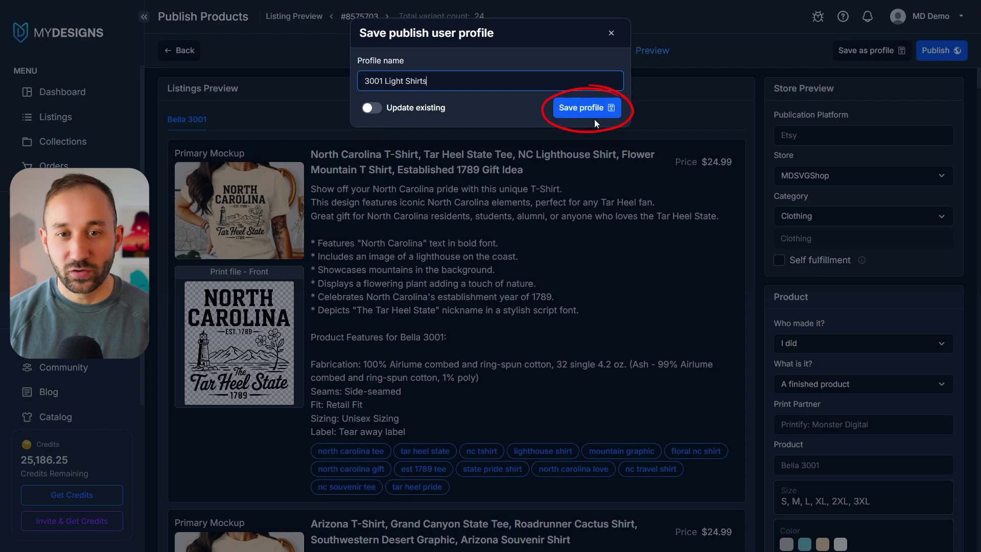
click(609, 34)
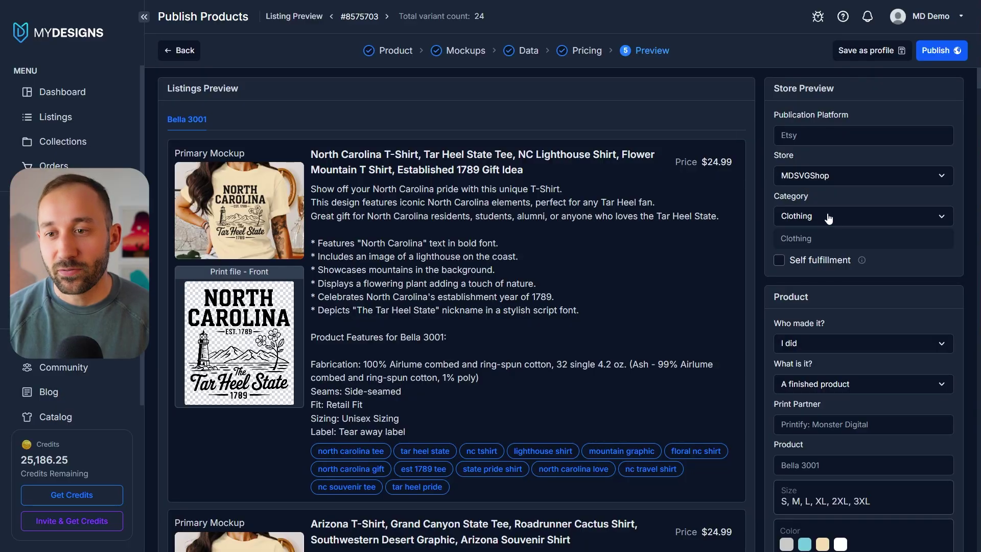
Keep MDSVGShop as the destination Etsy store and publish the listings
click(843, 183)
click(845, 184)
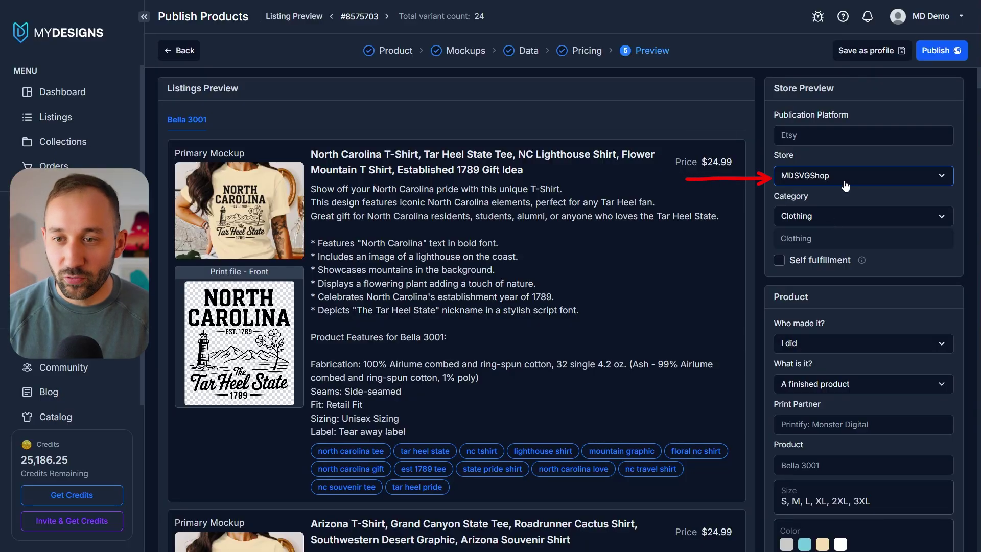
click(939, 52)
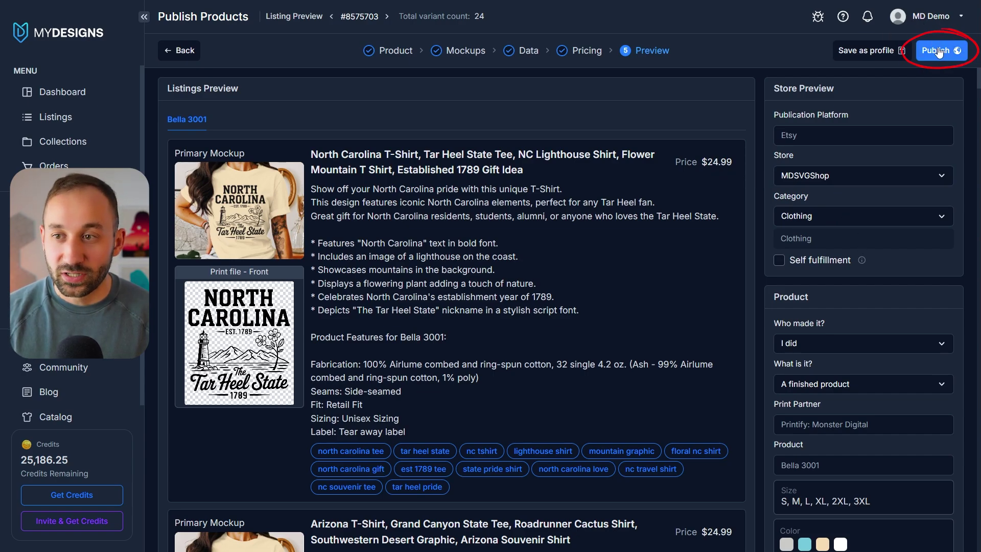